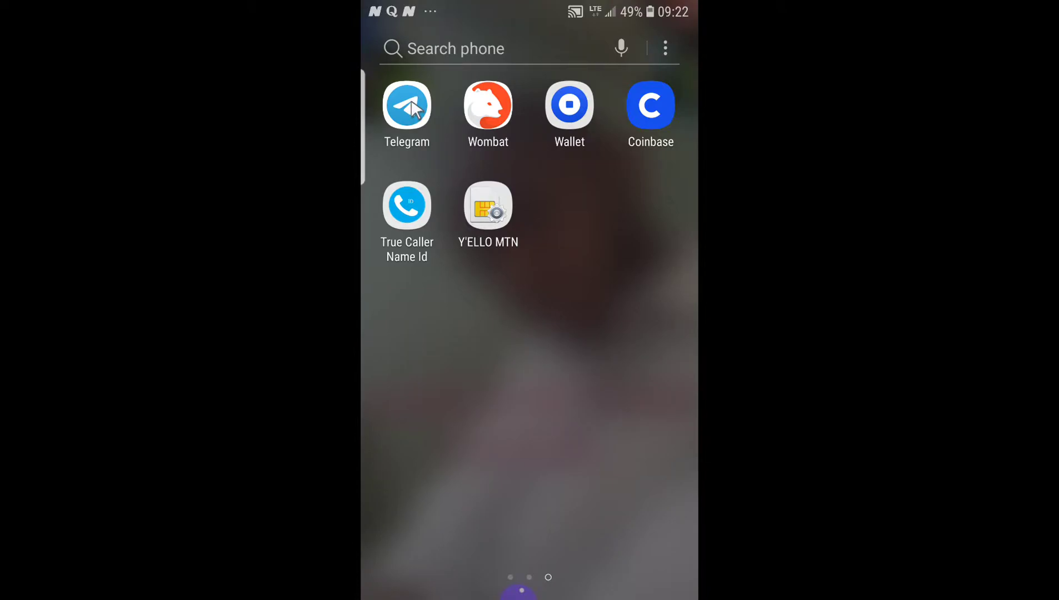
Open the Telegram app from its home-screen icon.
left_click(411, 105)
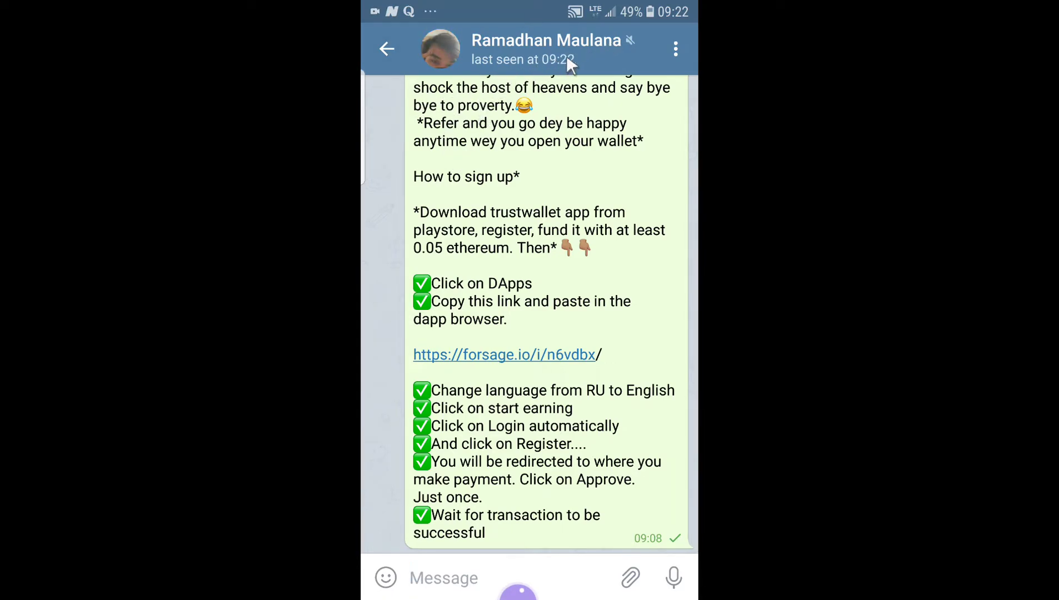
Go back from the open chat to the chat list and open the main navigation menu.
right_click(694, 118)
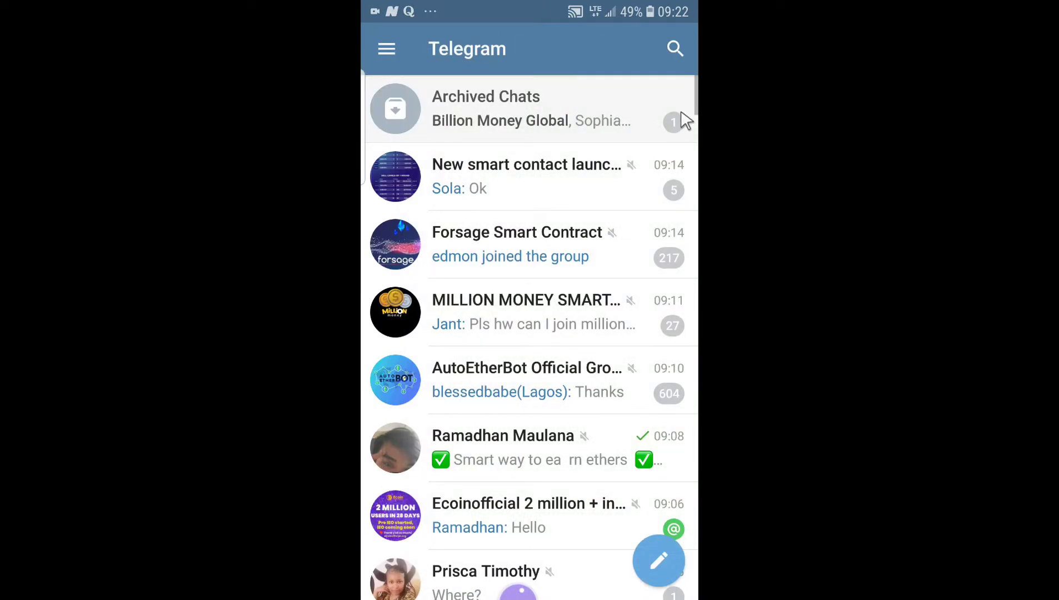
left_click(396, 51)
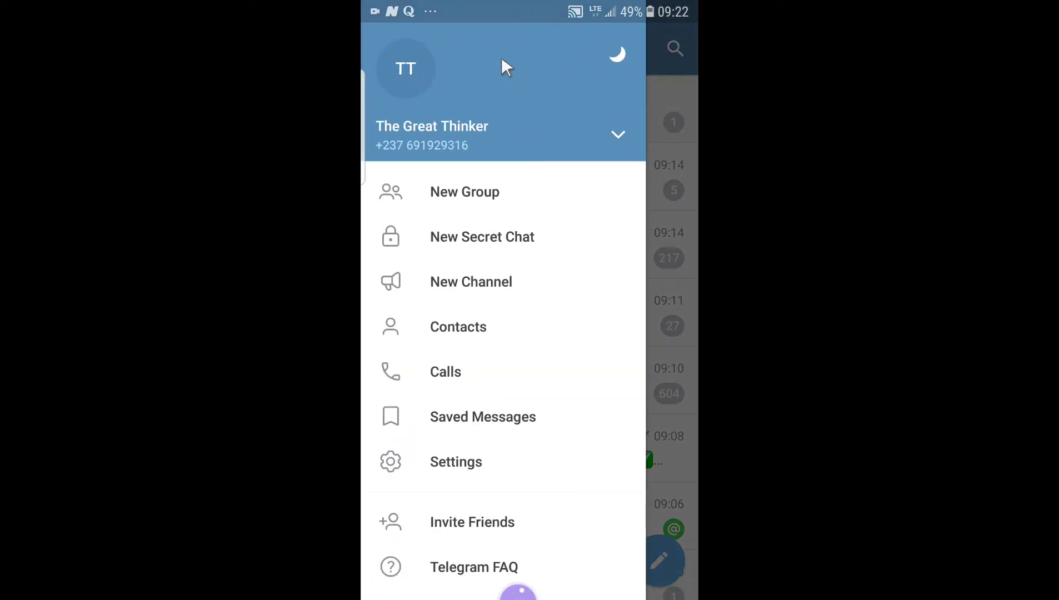
left_click(654, 283)
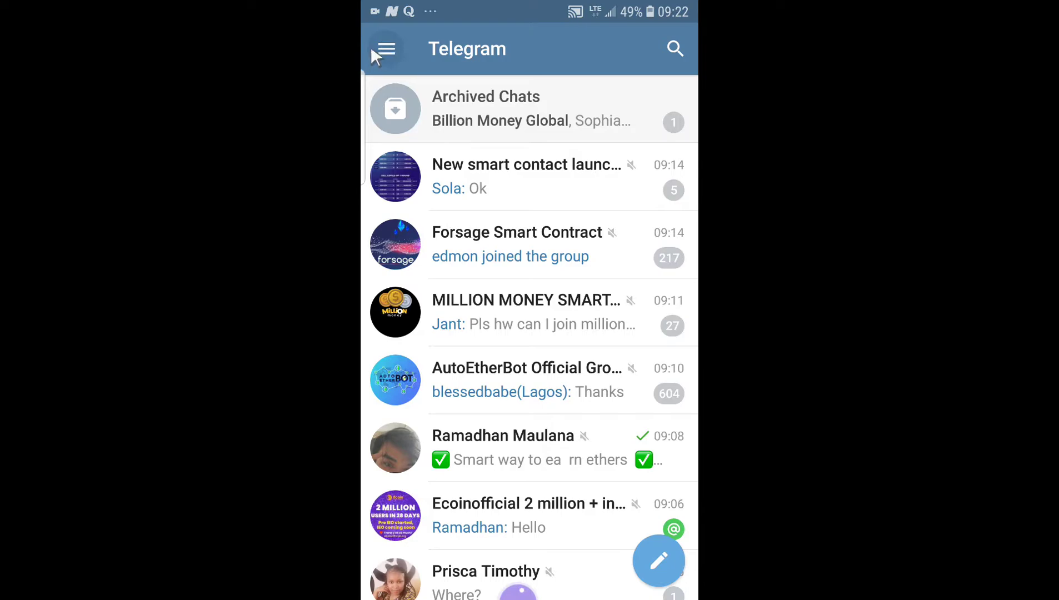
left_click(387, 49)
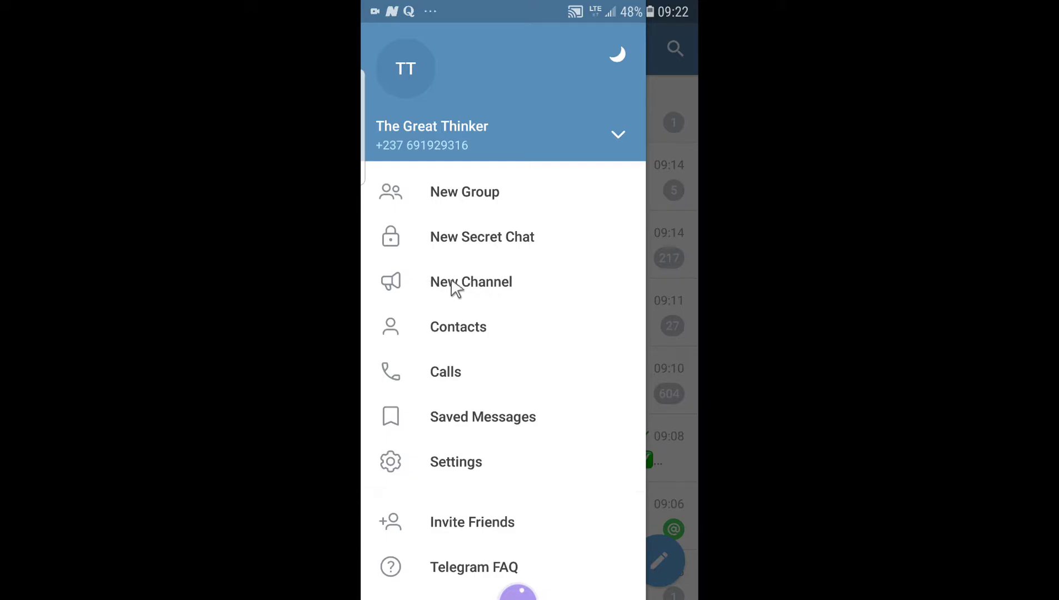
Create a new channel and enter the name 'Avertisement chanel', correcting typos as you go.
left_click(480, 282)
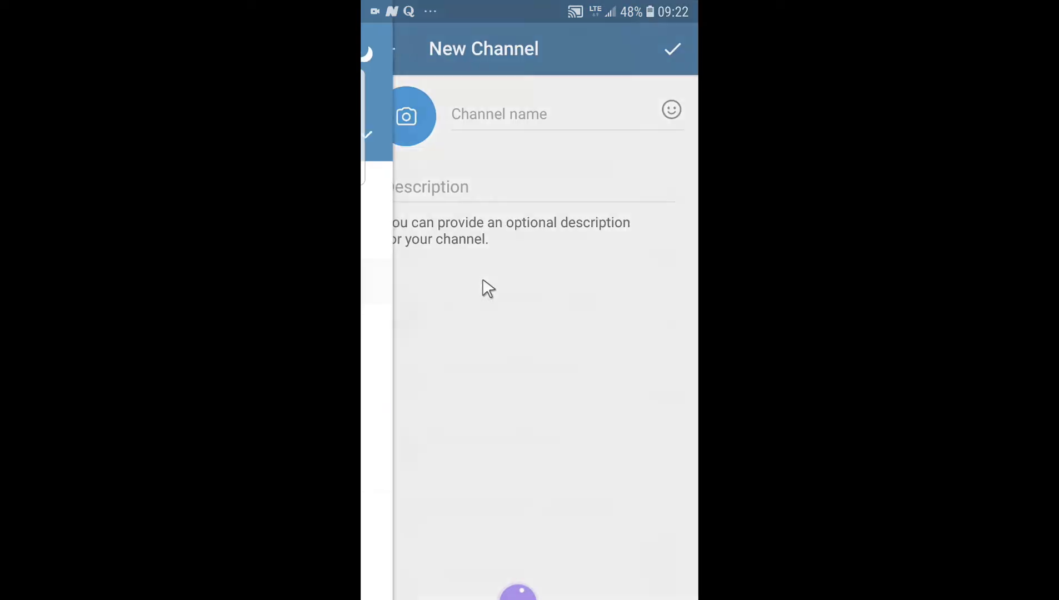
left_click(464, 130)
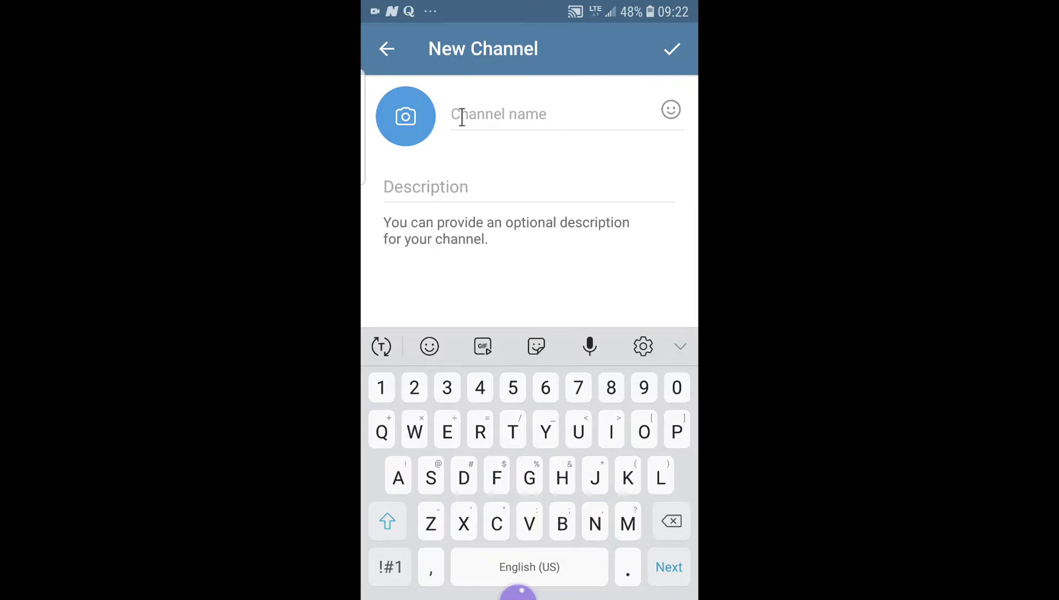
type("Av")
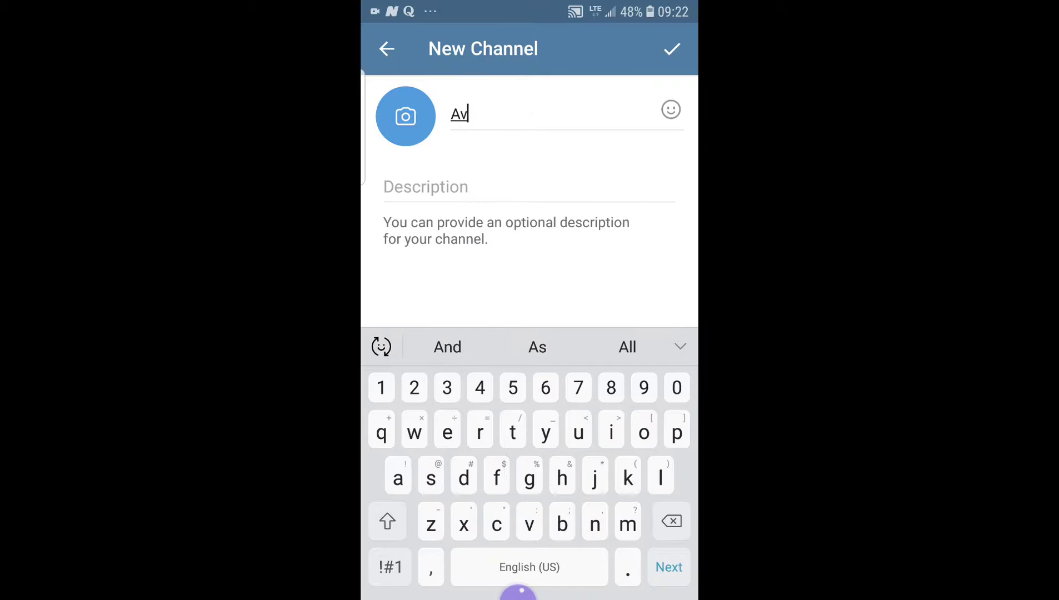
type("etr")
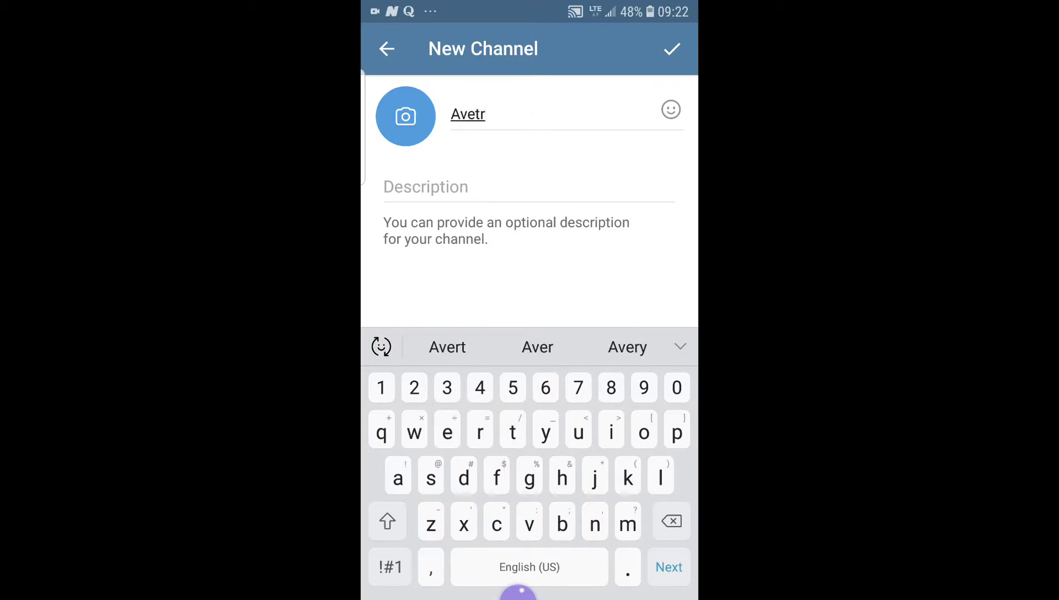
key("BackSpace")
key("BackSpace")
key("BackSpace")
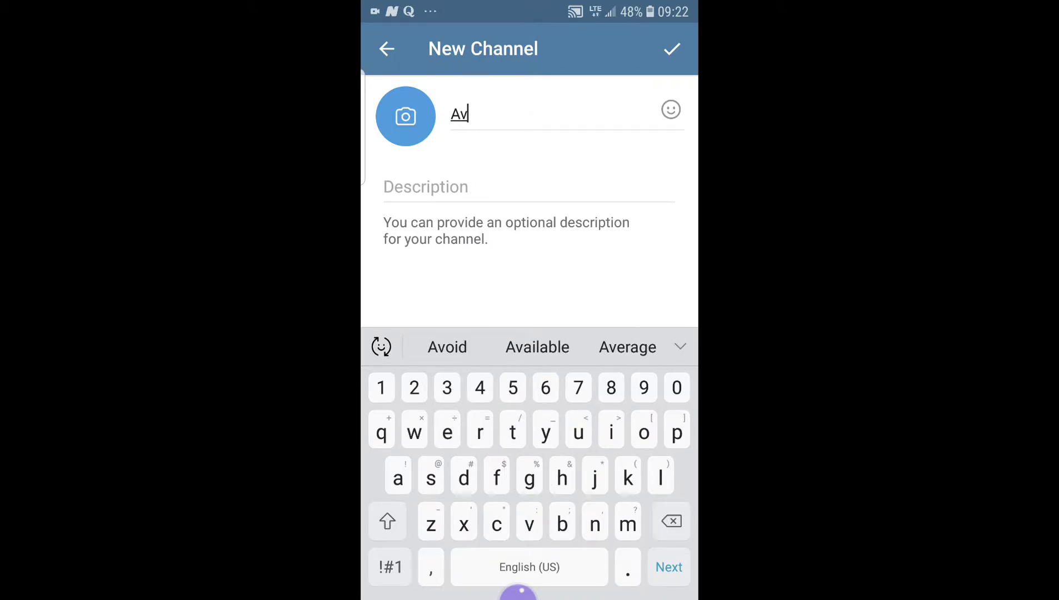
type("er")
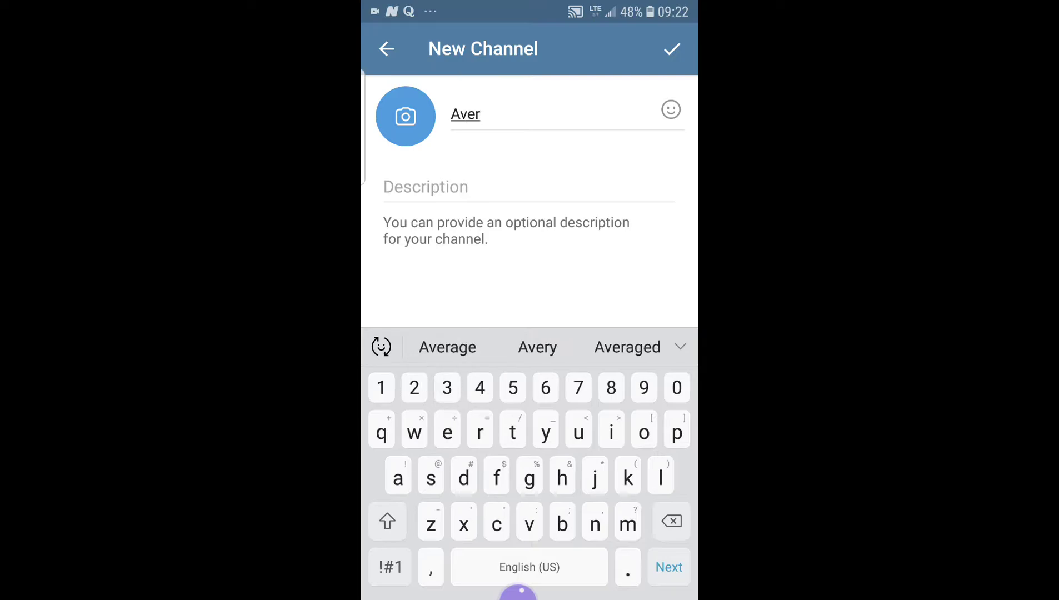
key("BackSpace")
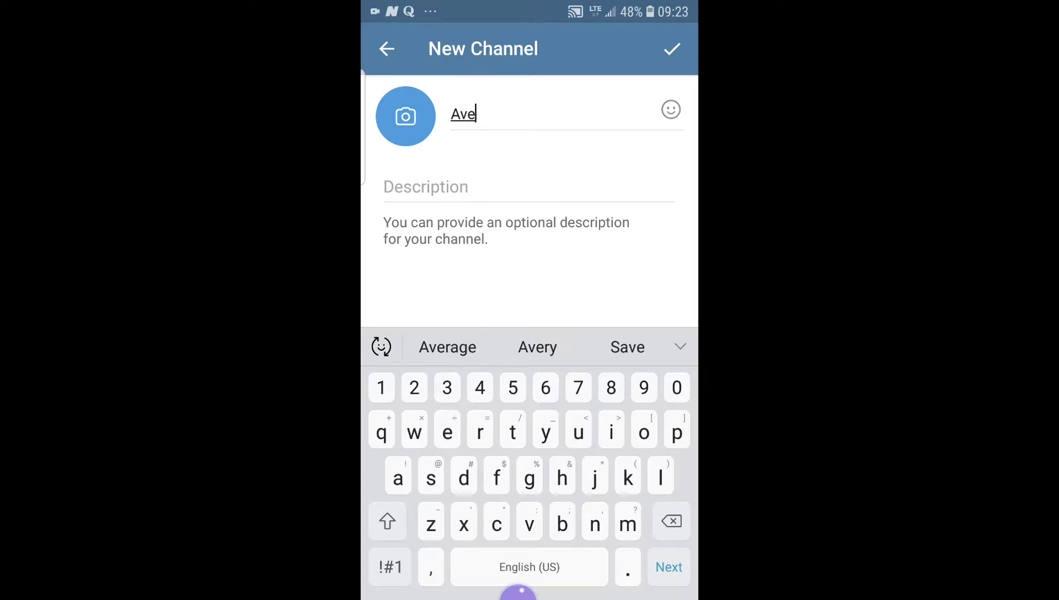
type("ert")
key("BackSpace")
key("BackSpace")
key("BackSpace")
type("w")
key("BackSpace")
type("r")
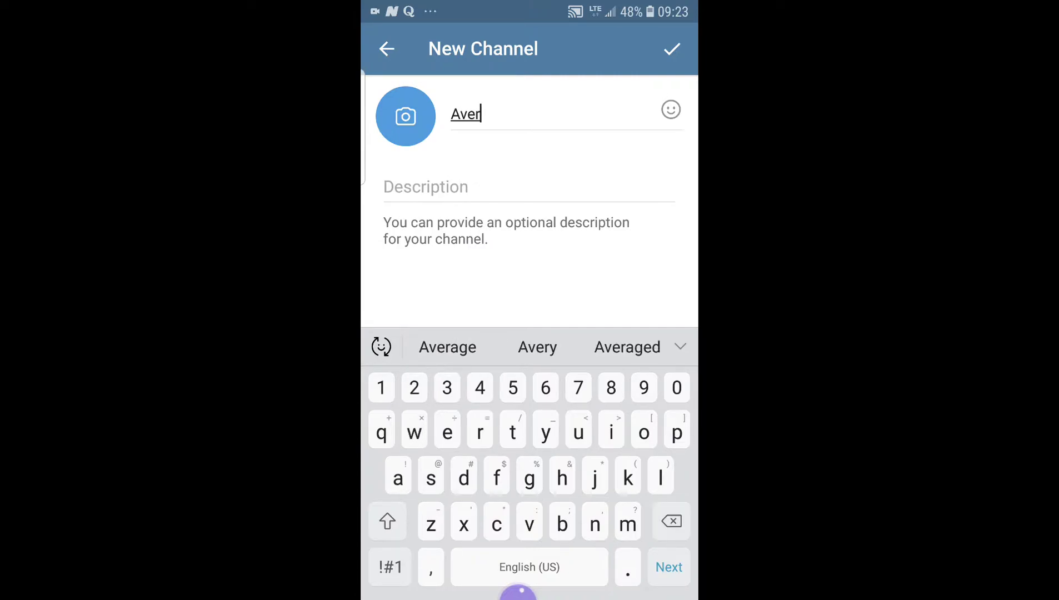
type("tis")
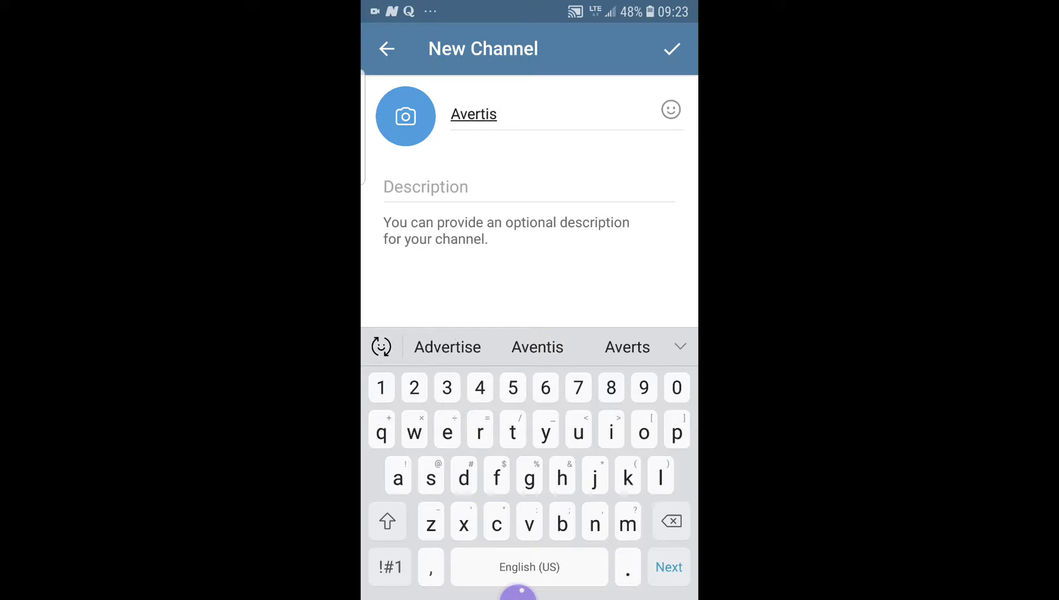
type("m")
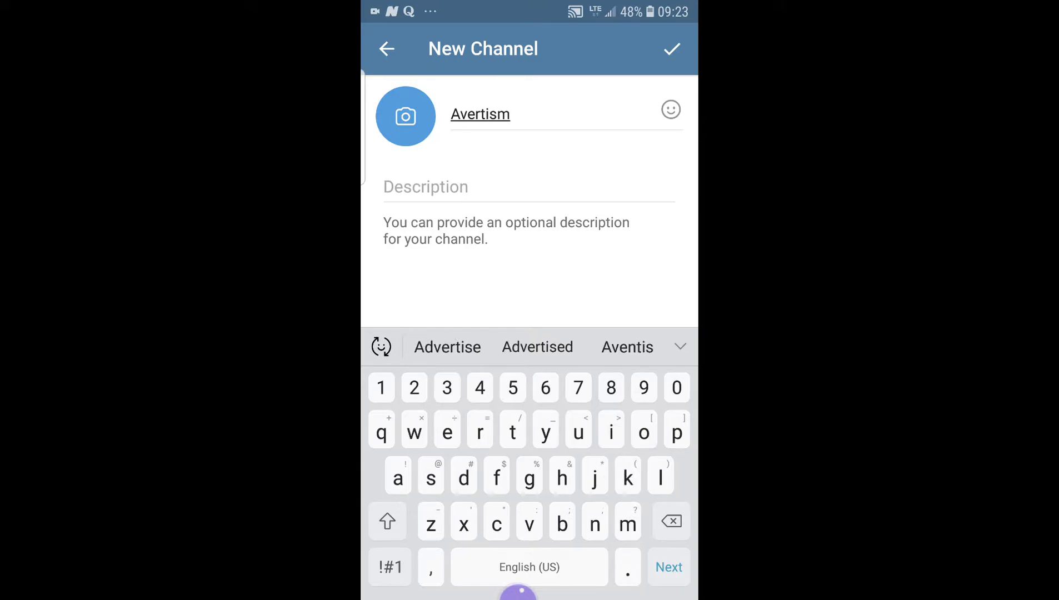
key("BackSpace")
type("em")
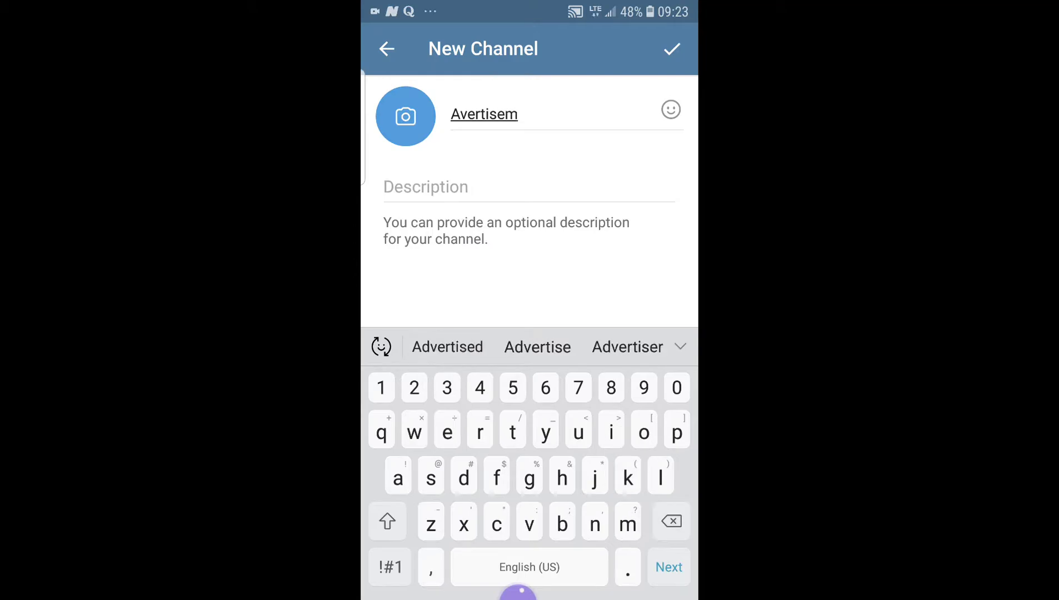
type("ent")
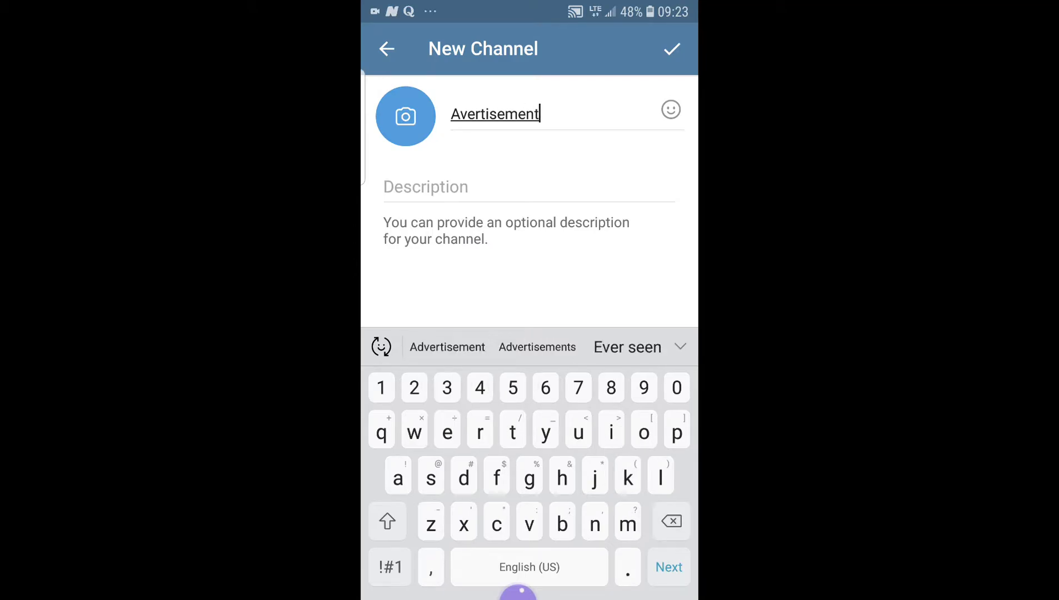
type(" cha")
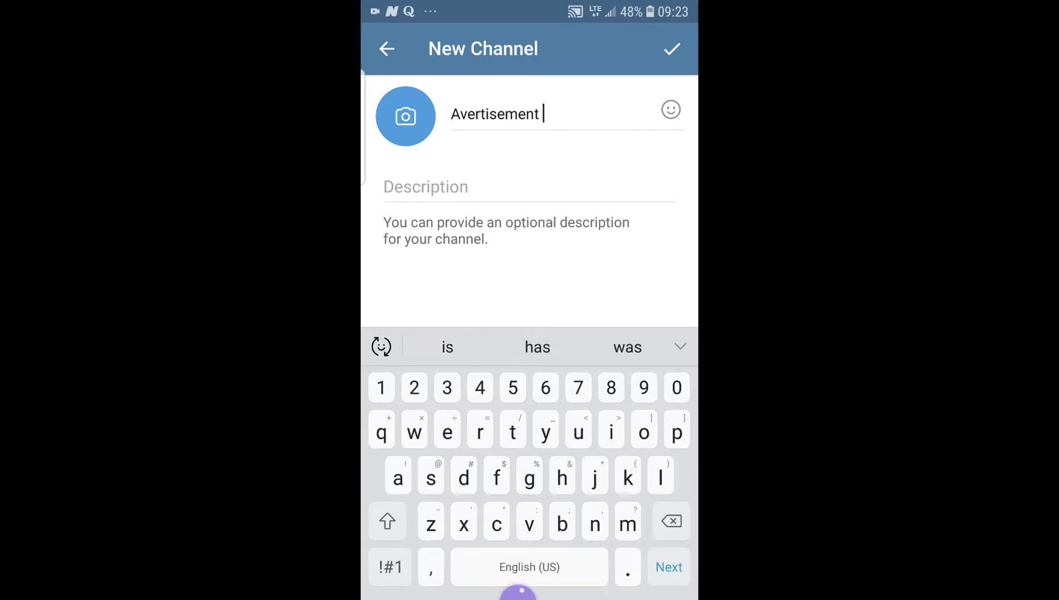
type("nel")
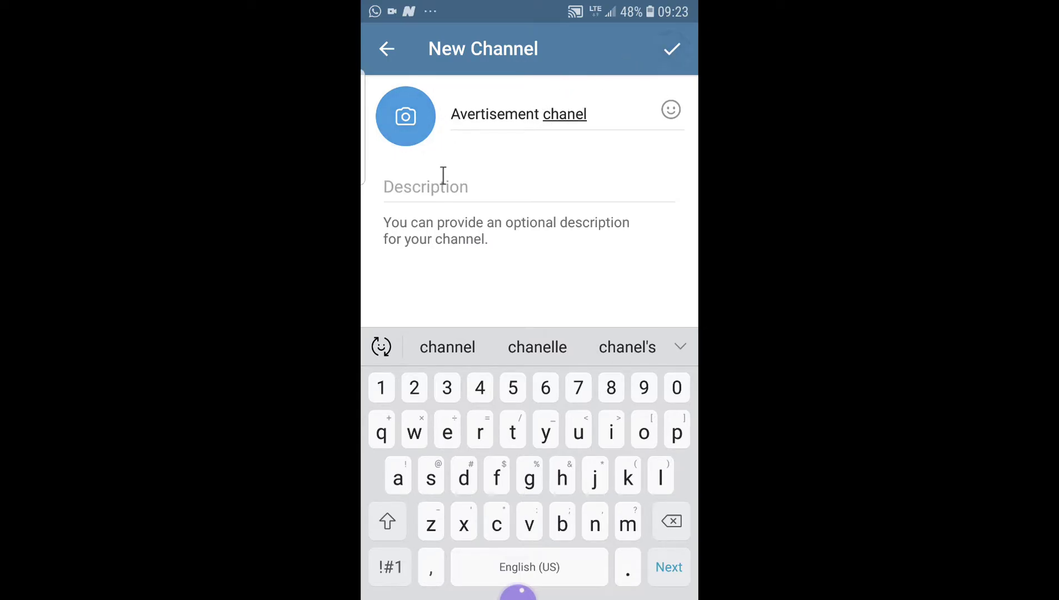
Add the description 'For all forms of legitimate businesses.' and confirm the new channel form.
left_click(465, 187)
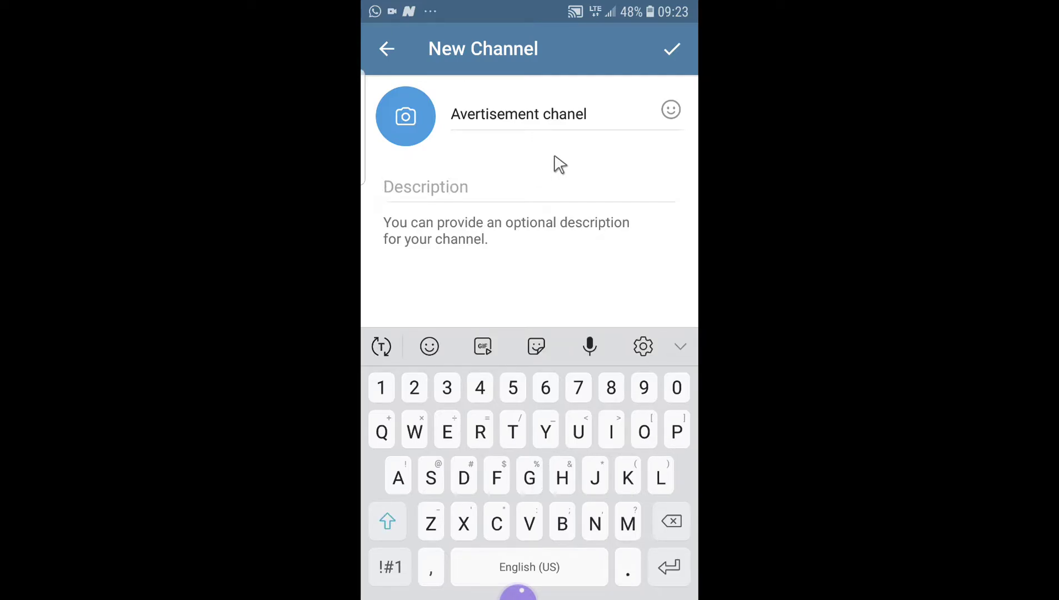
type("For")
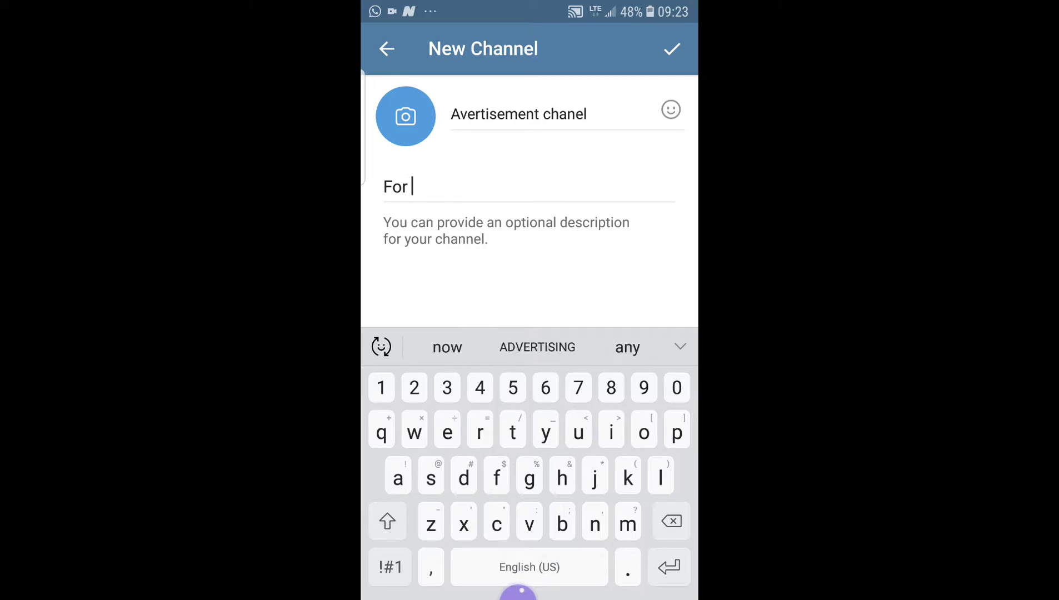
type(" all ")
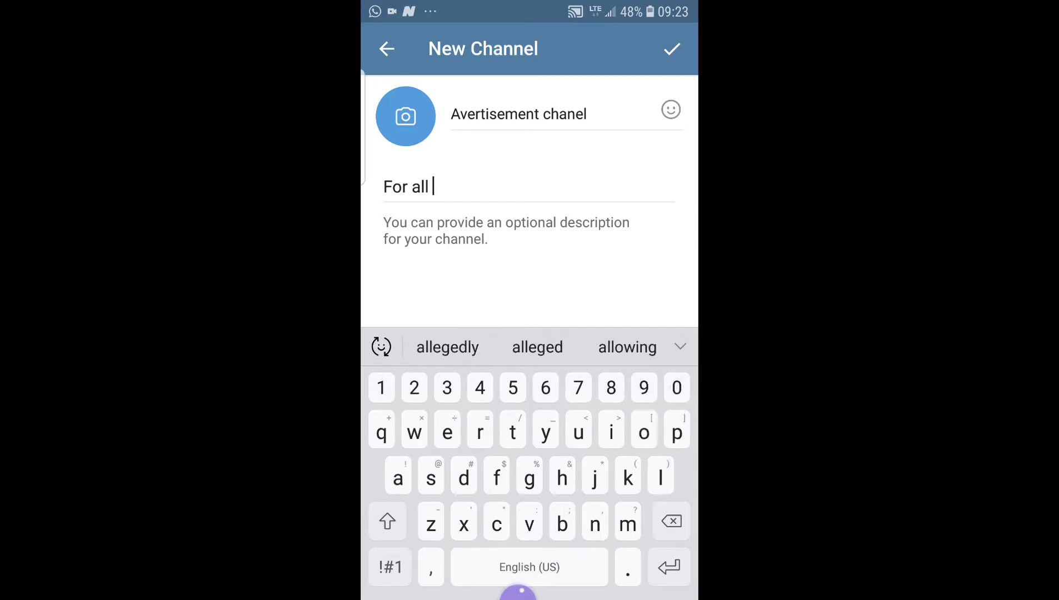
type("for")
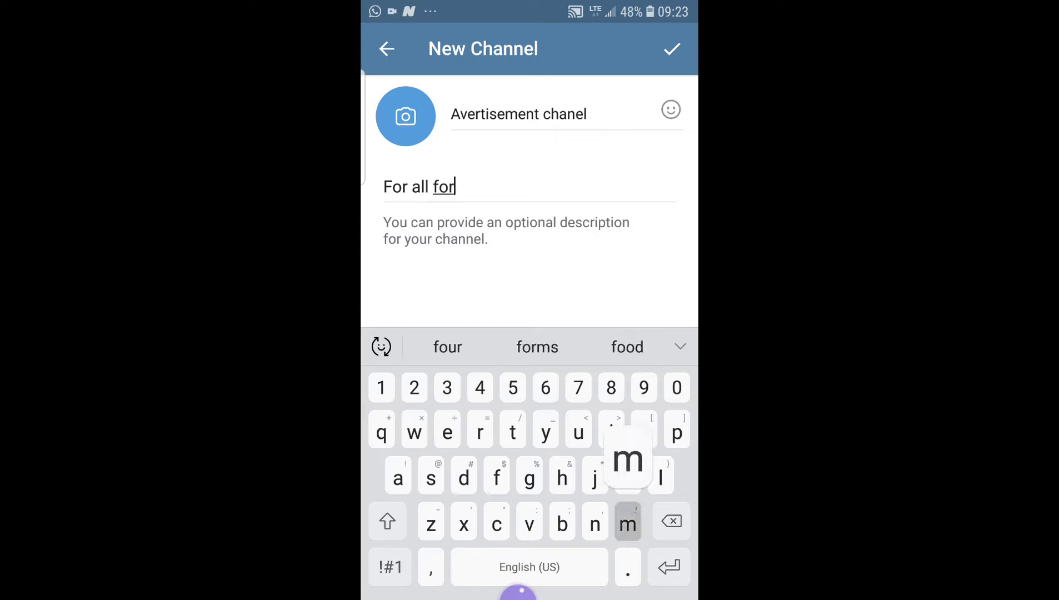
type("ms of ")
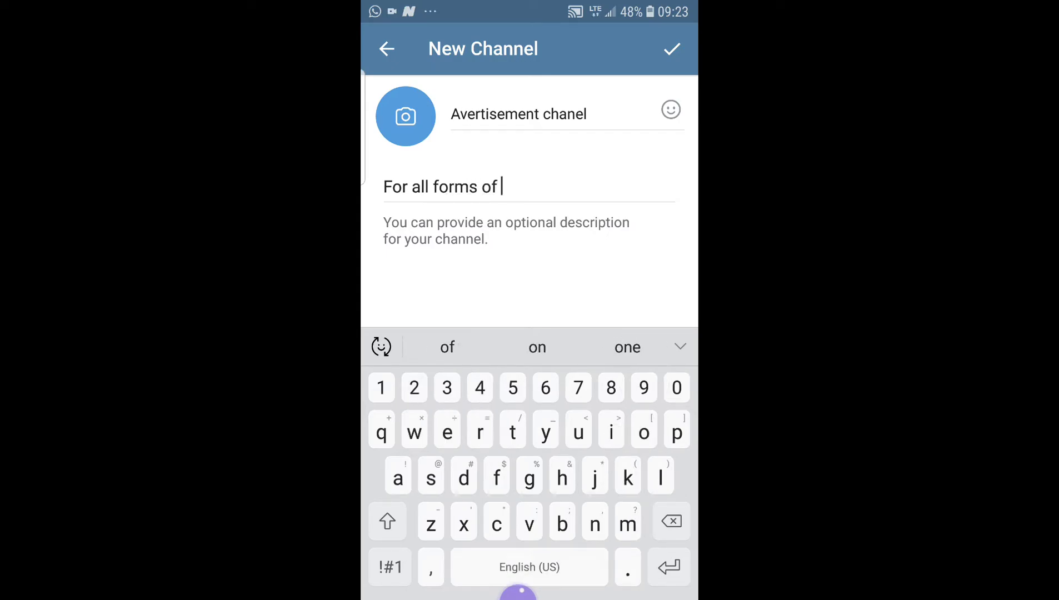
type("legit")
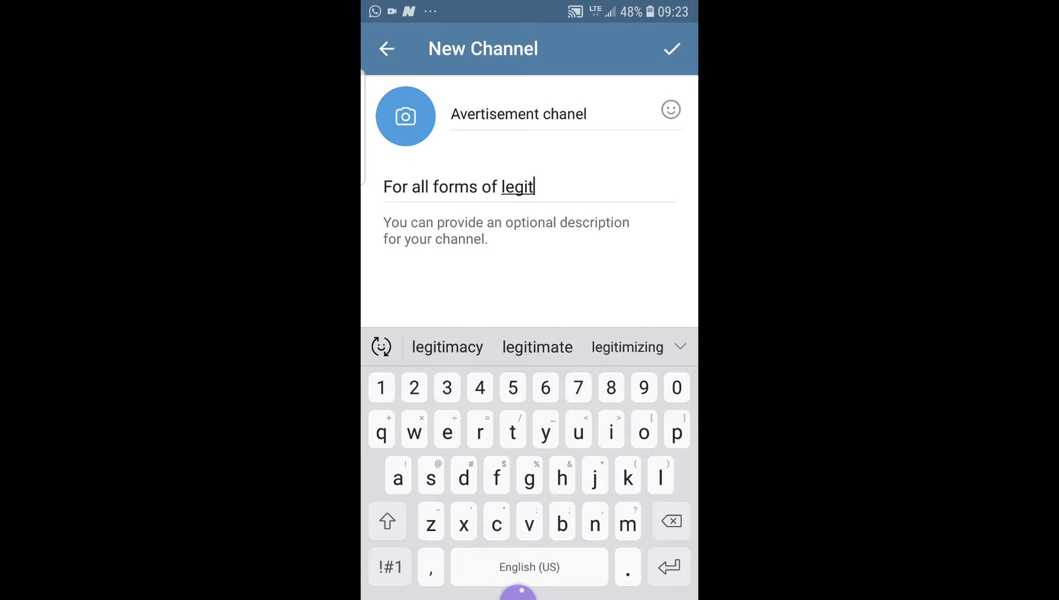
left_click(537, 346)
type("bu")
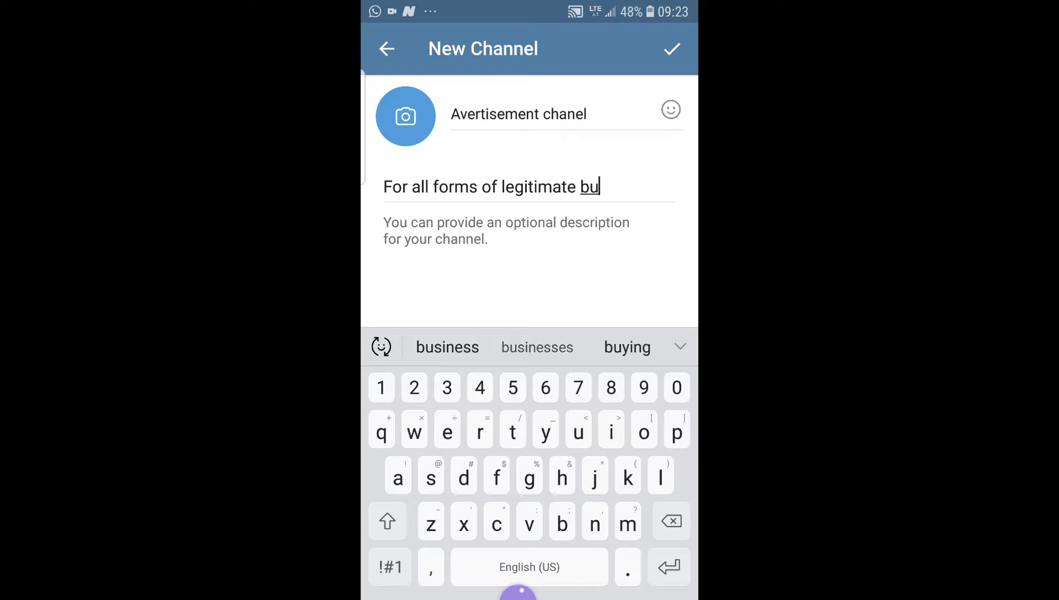
left_click(537, 347)
type(".")
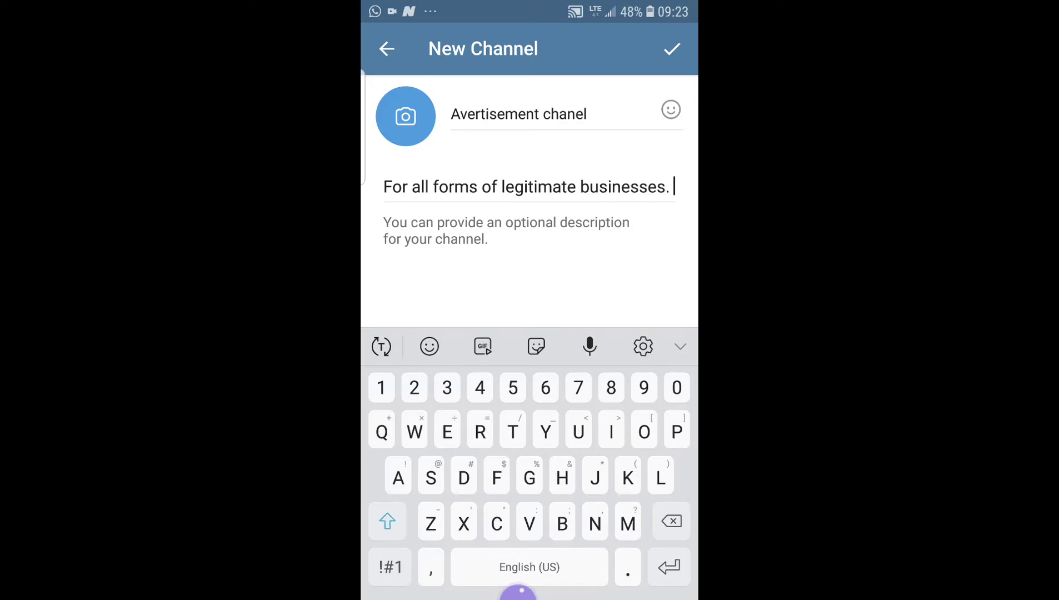
left_click(664, 46)
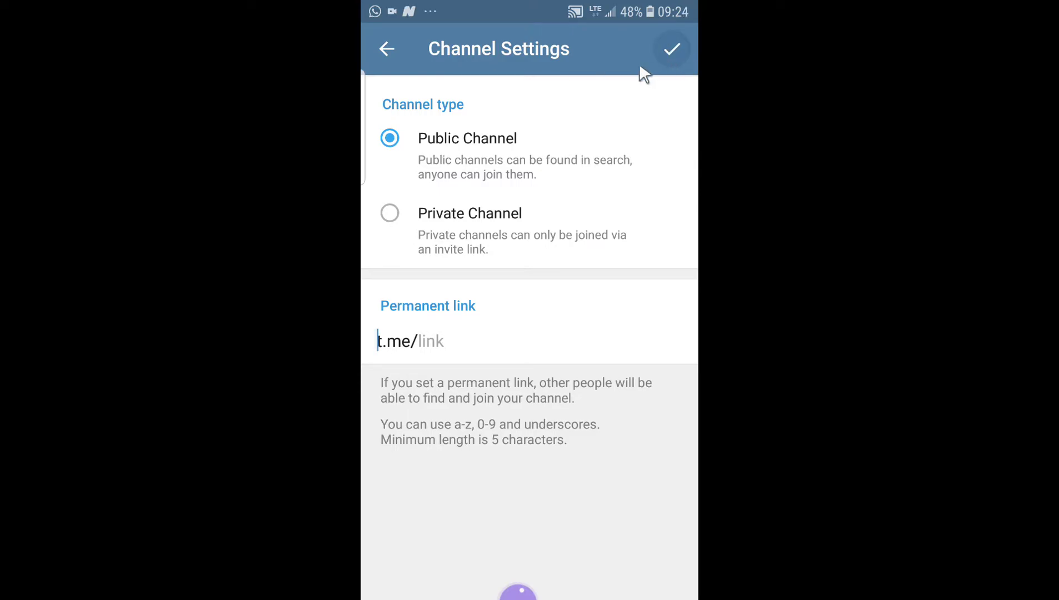
Keep Public Channel selected as the channel type.
left_click(399, 142)
Enter 't.me/advertisement' as the permanent link and submit it for checking.
left_click(447, 345)
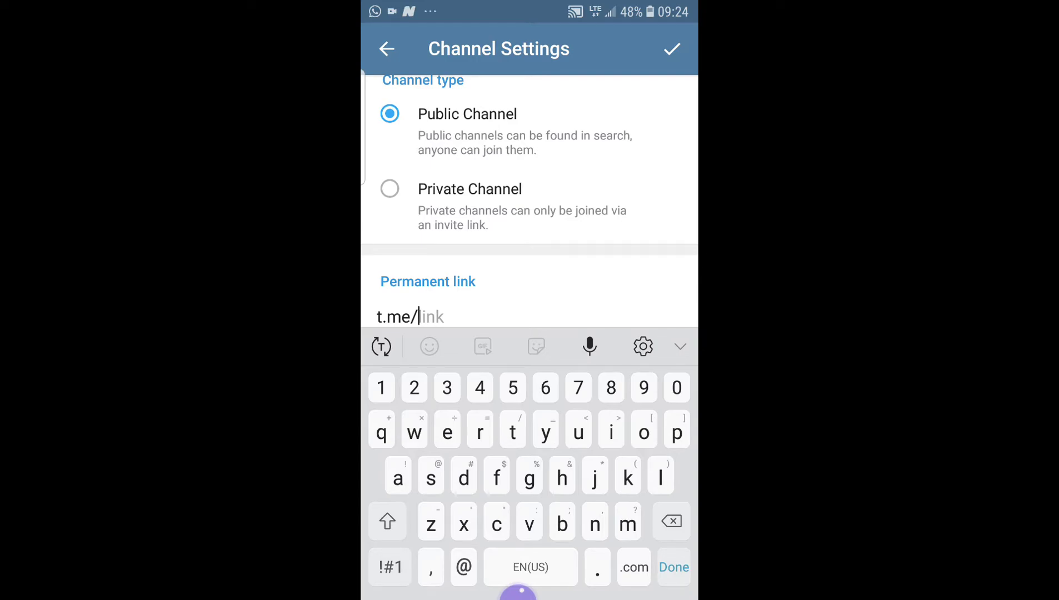
type("ad")
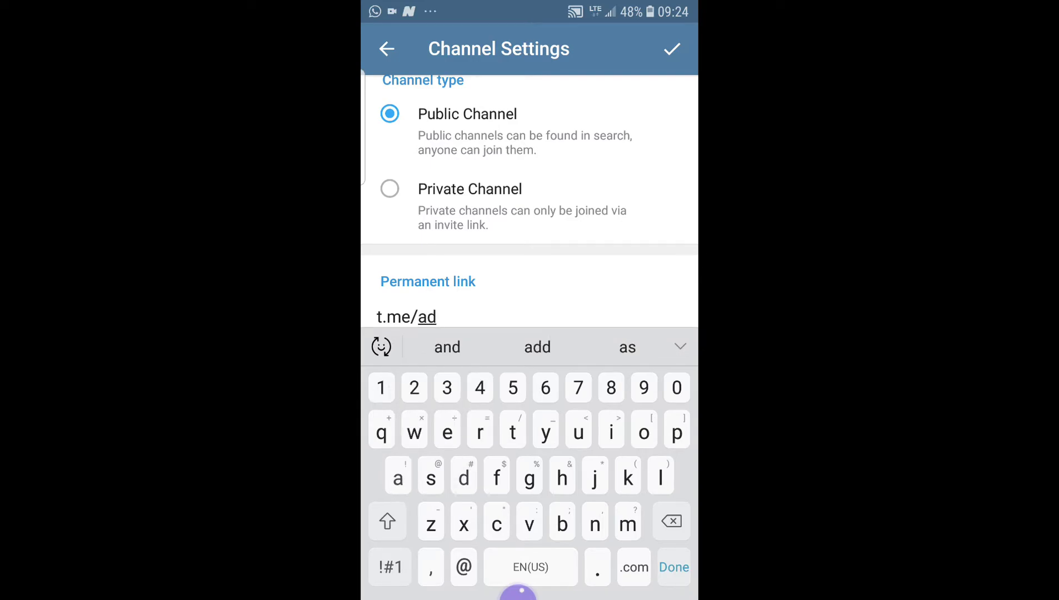
type("verti")
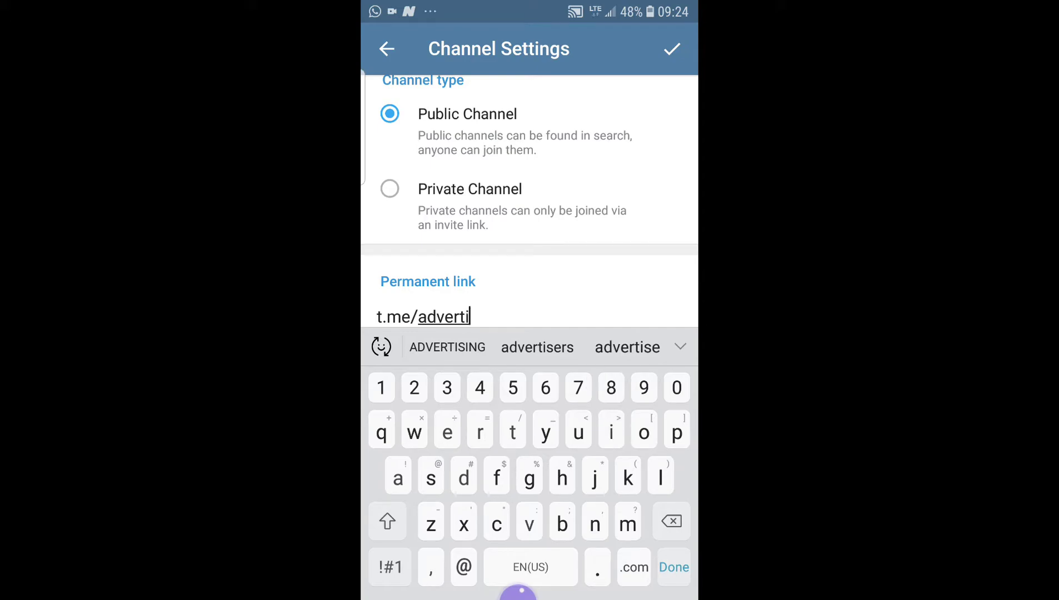
type("sme")
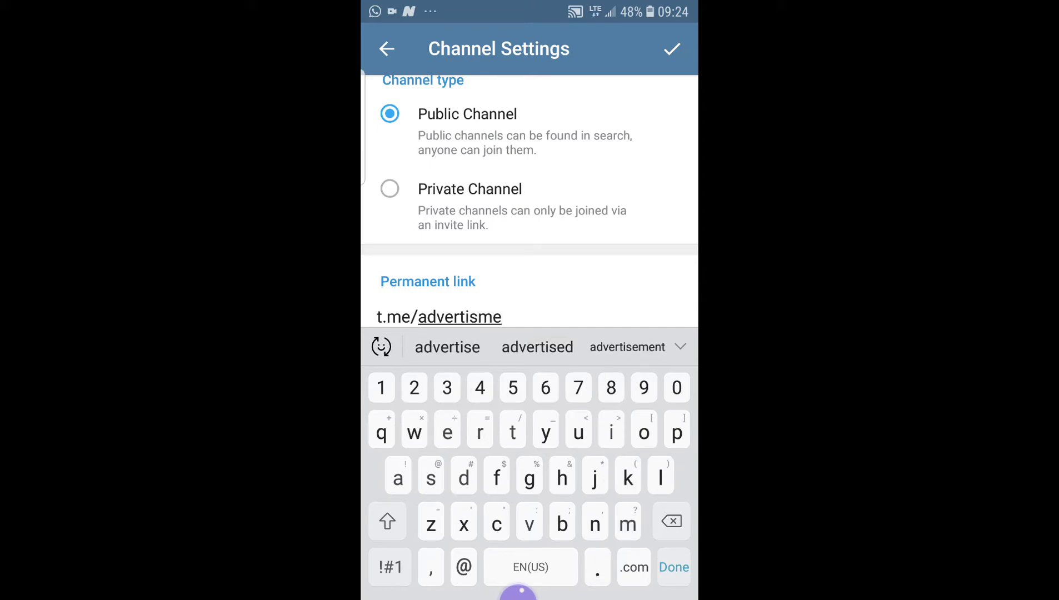
left_click(627, 347)
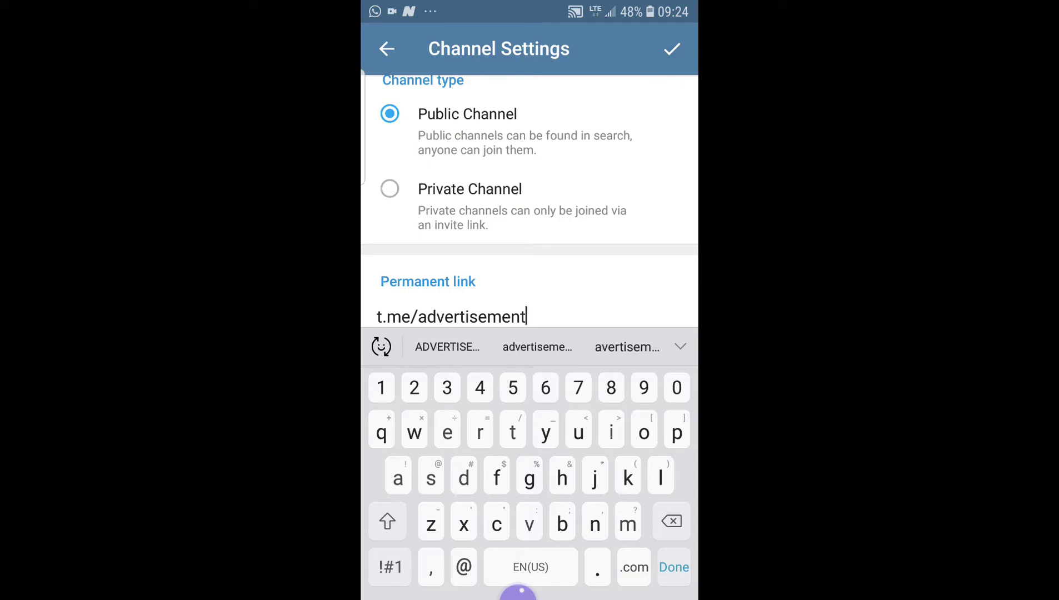
left_click(674, 566)
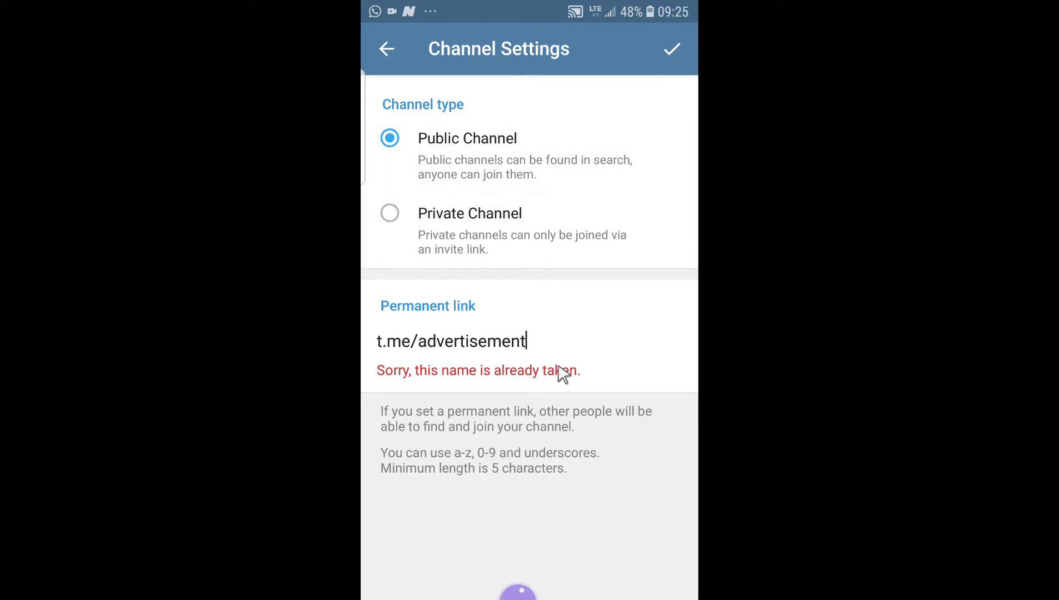
Change the permanent link to 'advertise' and check it, which turns out to be taken too.
left_click(536, 347)
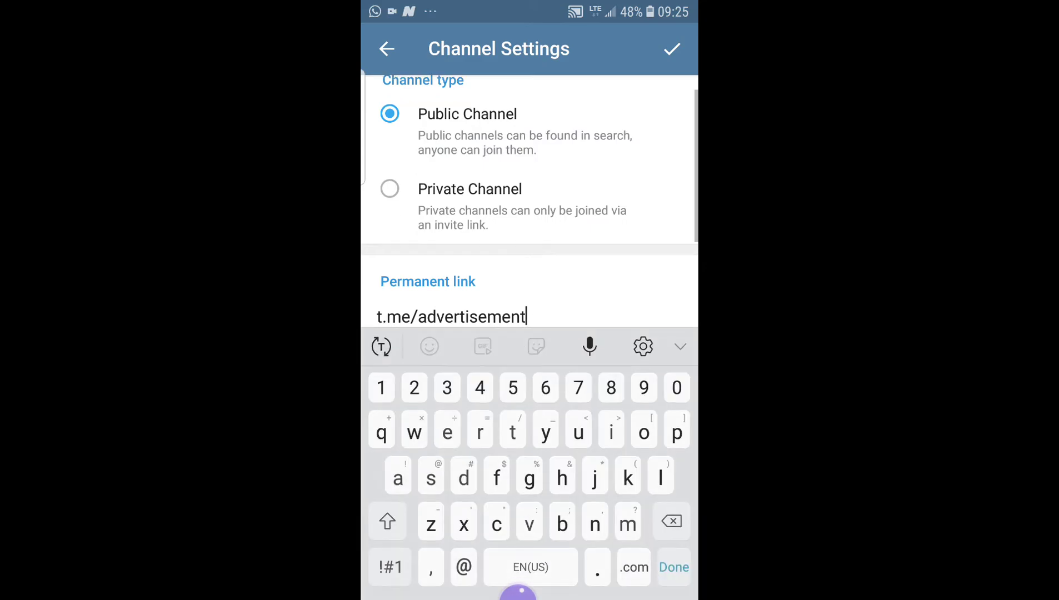
key("BackSpace")
key("BackSpace")
key("BackSpace")
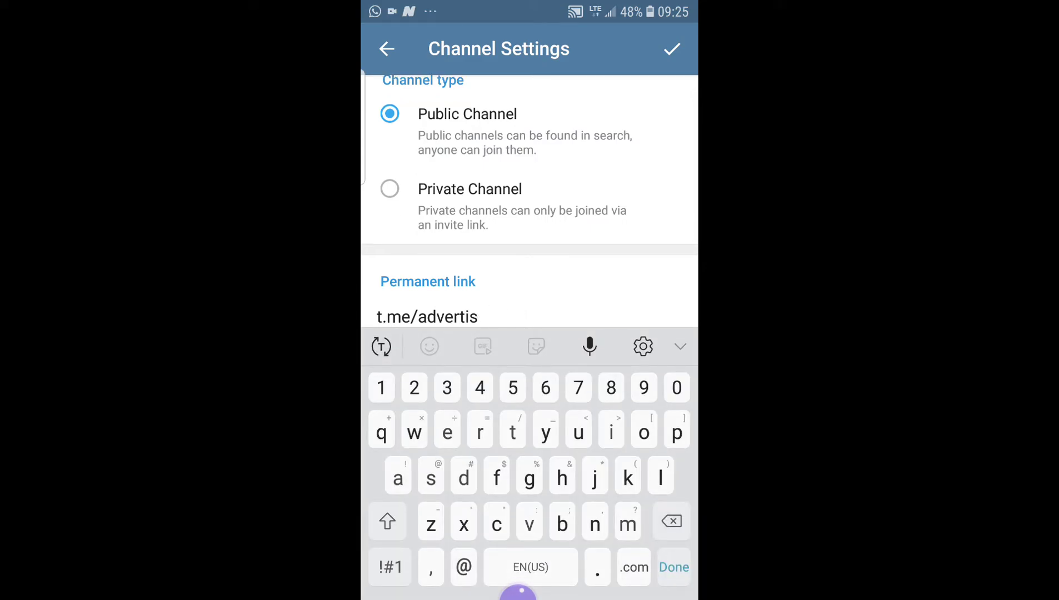
type("e")
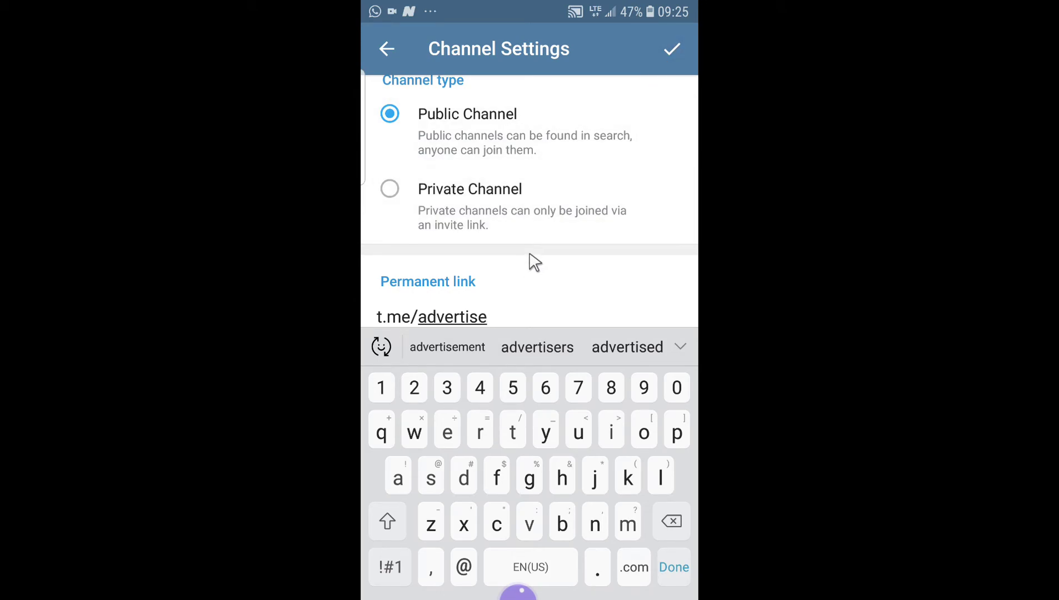
key("Return")
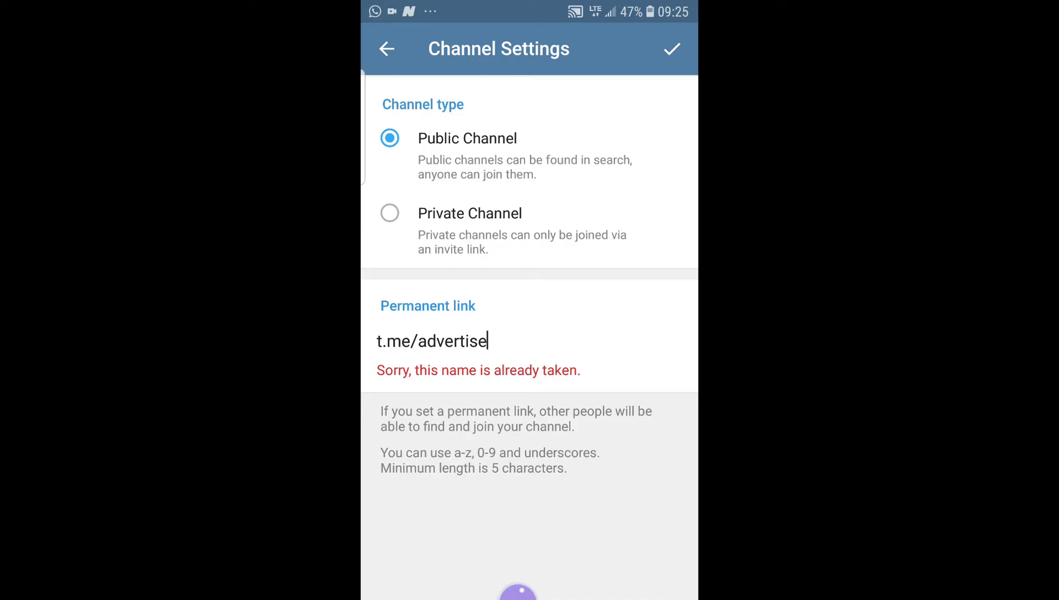
Clear the link and type 'mediamotivator' as the new permanent link.
left_click(487, 340)
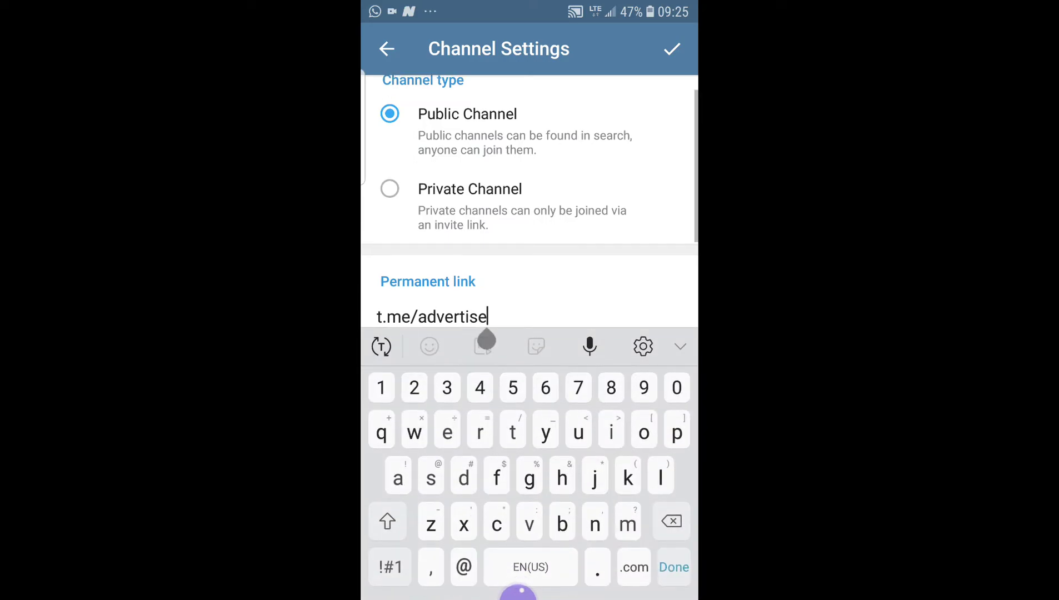
key("BackSpace")
key("BackSpace")
key("BackSpace")
key("BackSpace")
key("BackSpace")
key("BackSpace")
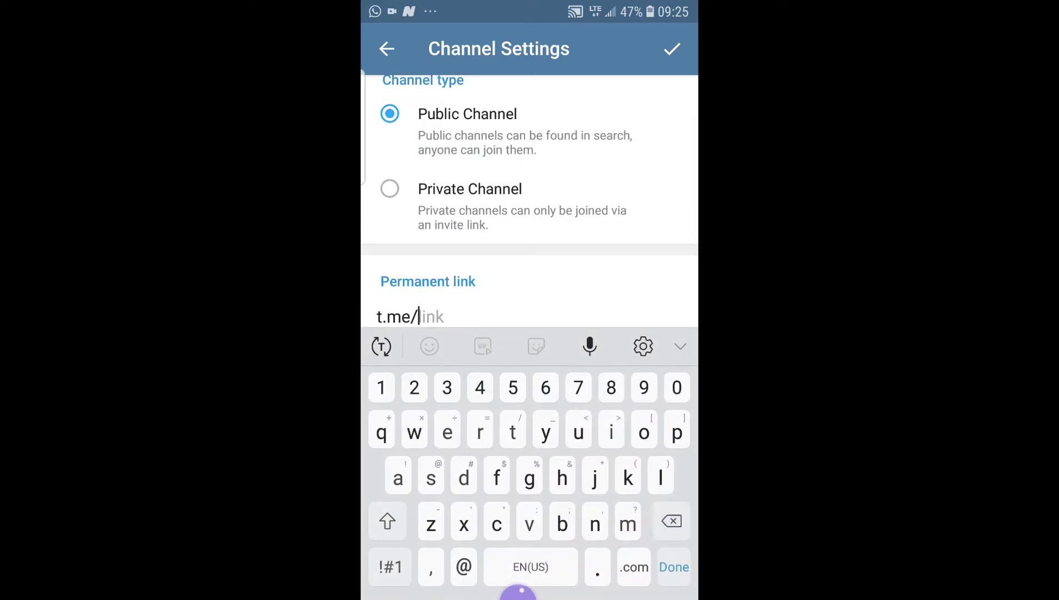
type("medi")
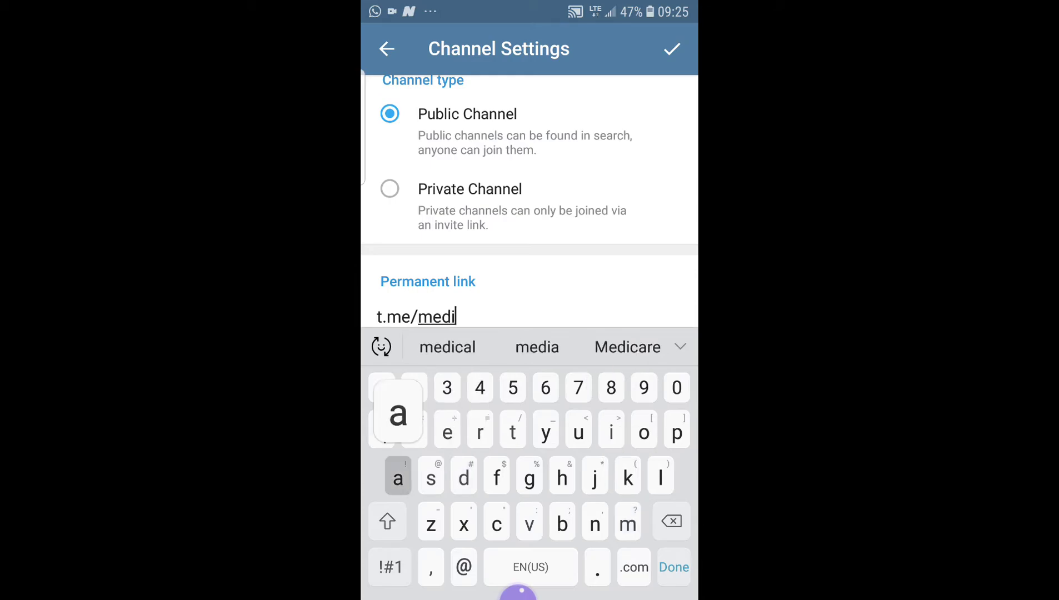
type("amo")
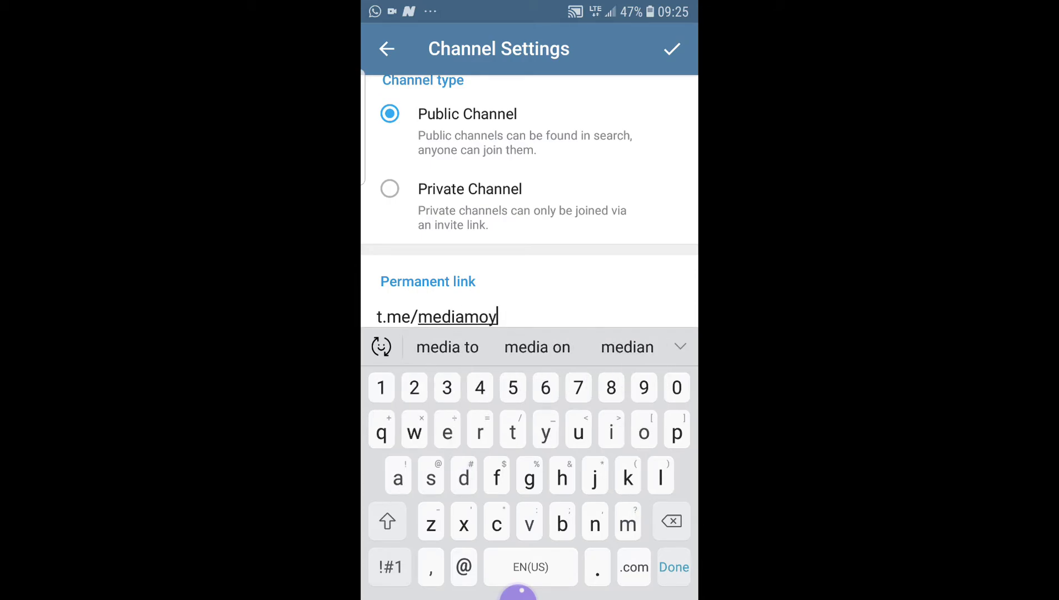
type("ti")
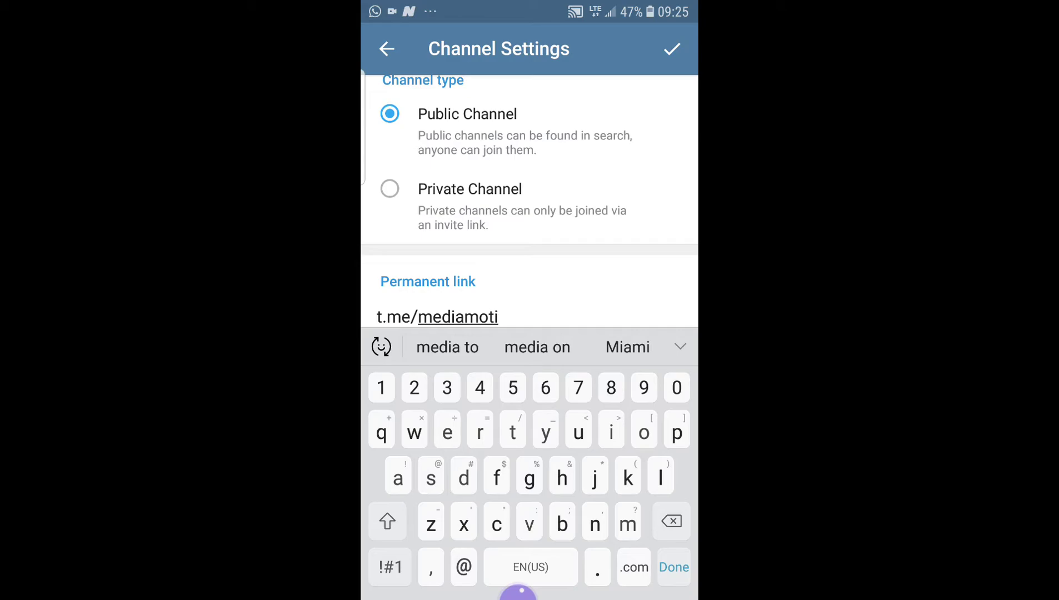
type("vator")
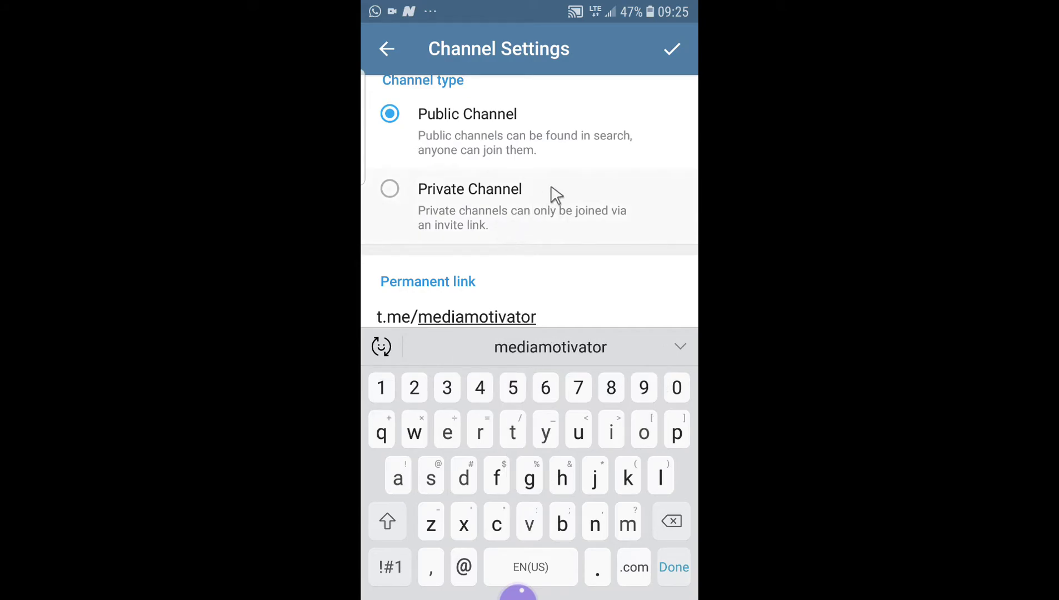
Save the channel settings and select five contacts as subscribers.
left_click(671, 53)
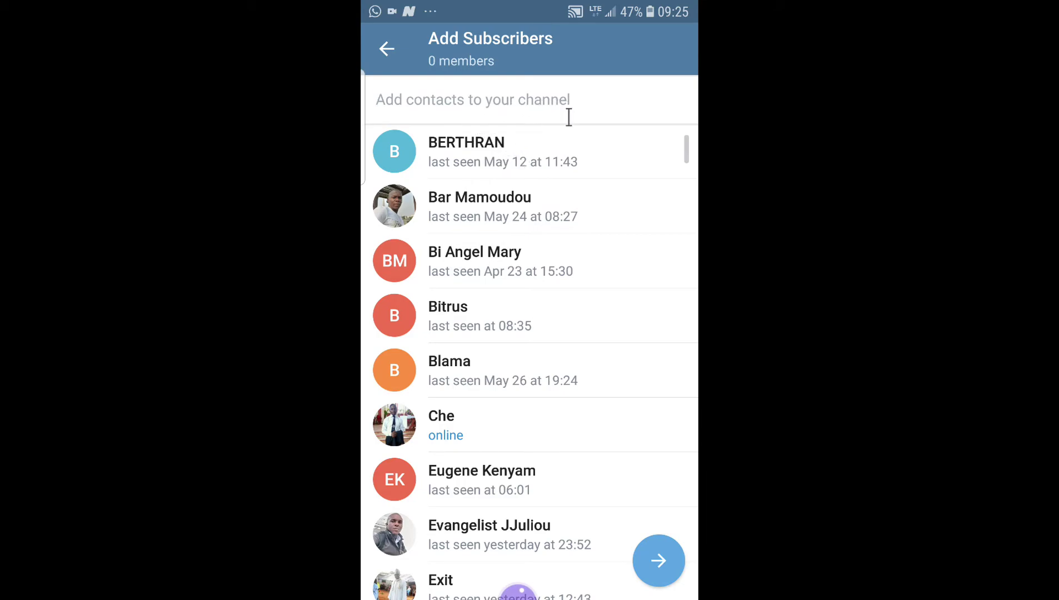
left_click(569, 117)
left_click(409, 149)
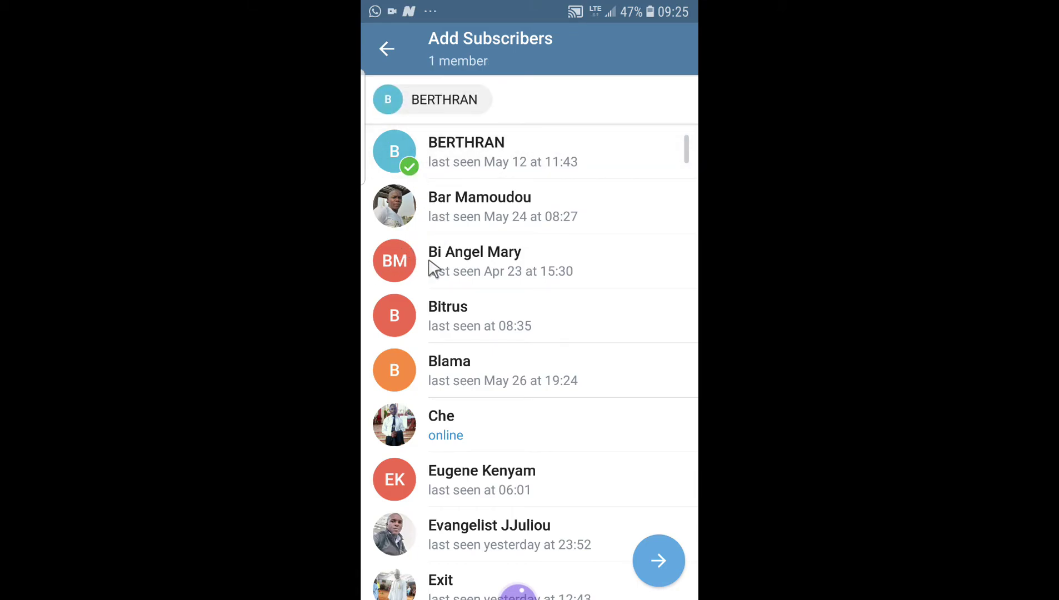
left_click(402, 266)
left_click(402, 329)
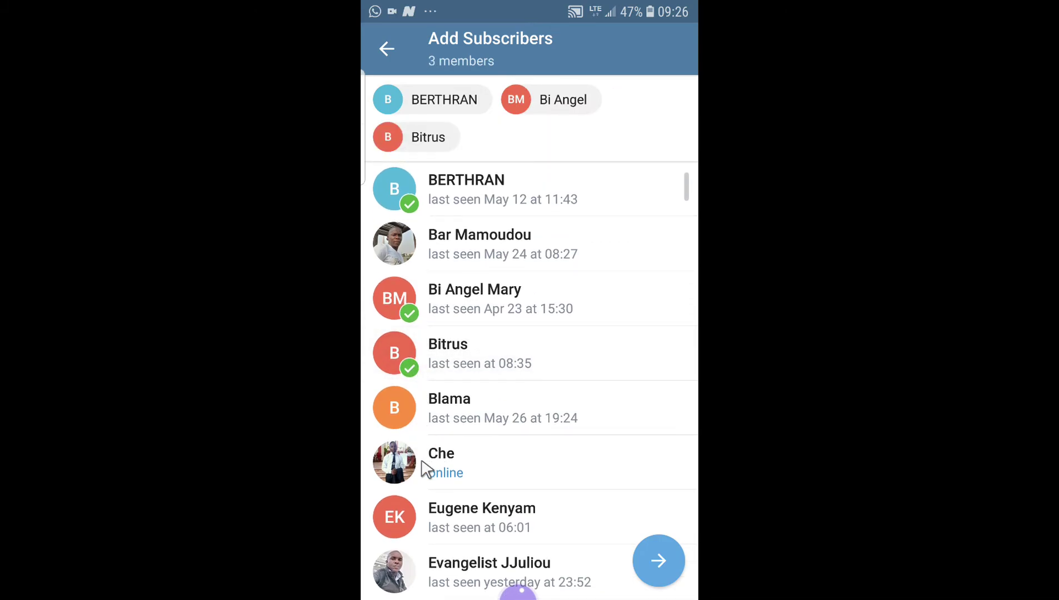
left_click(404, 470)
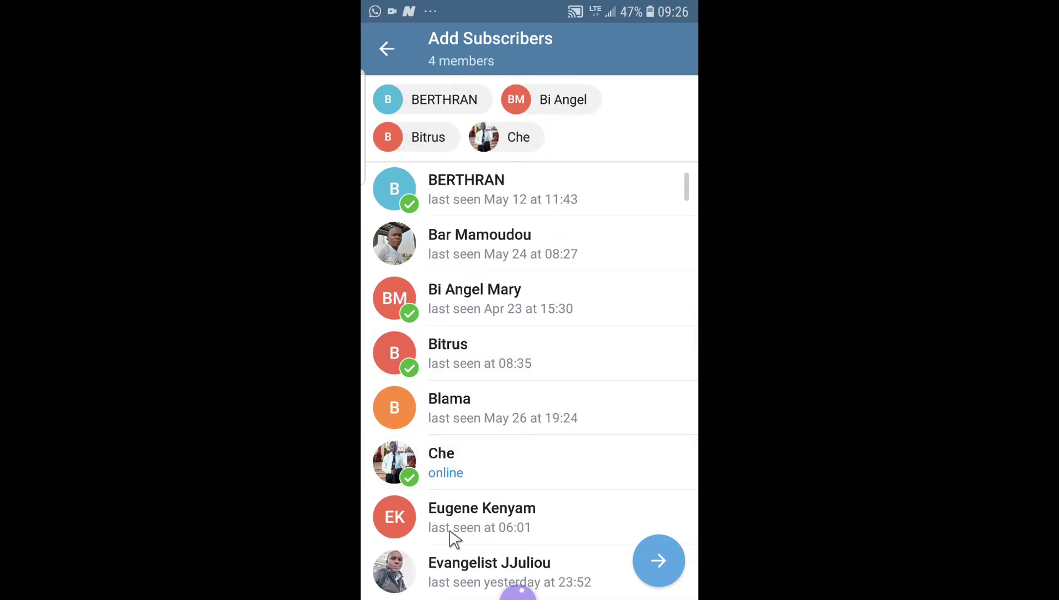
left_click(399, 519)
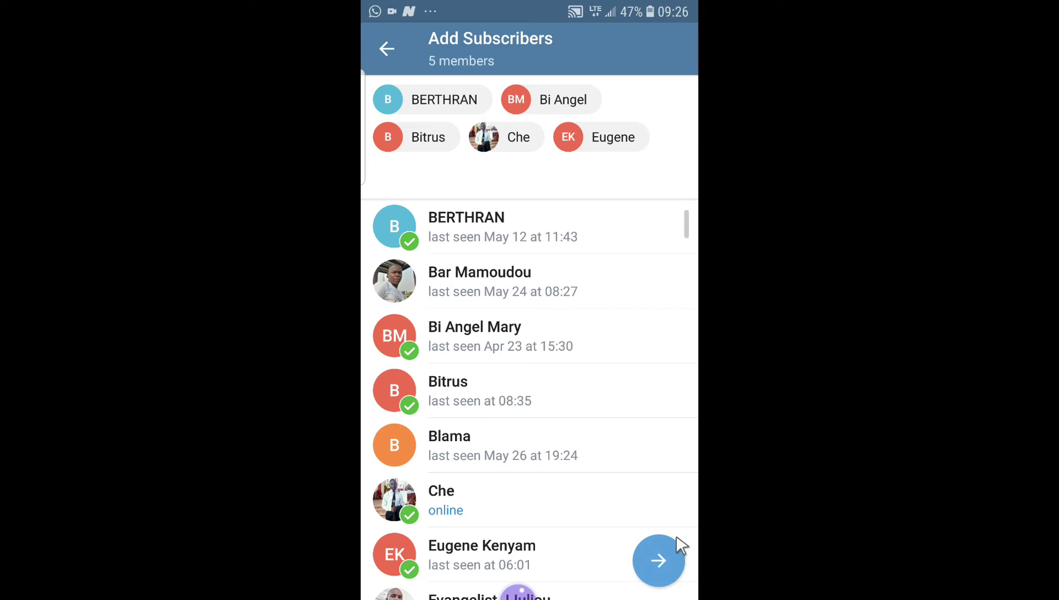
Scroll down the contact list and select three more subscribers, reaching 8 members.
scroll(681, 546, "down", 5)
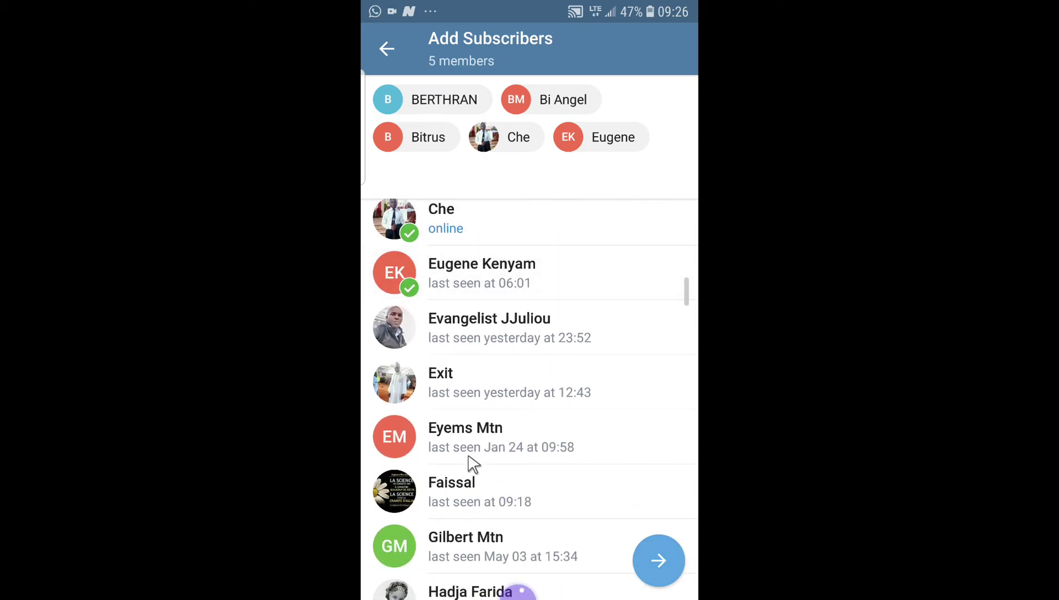
left_click(394, 436)
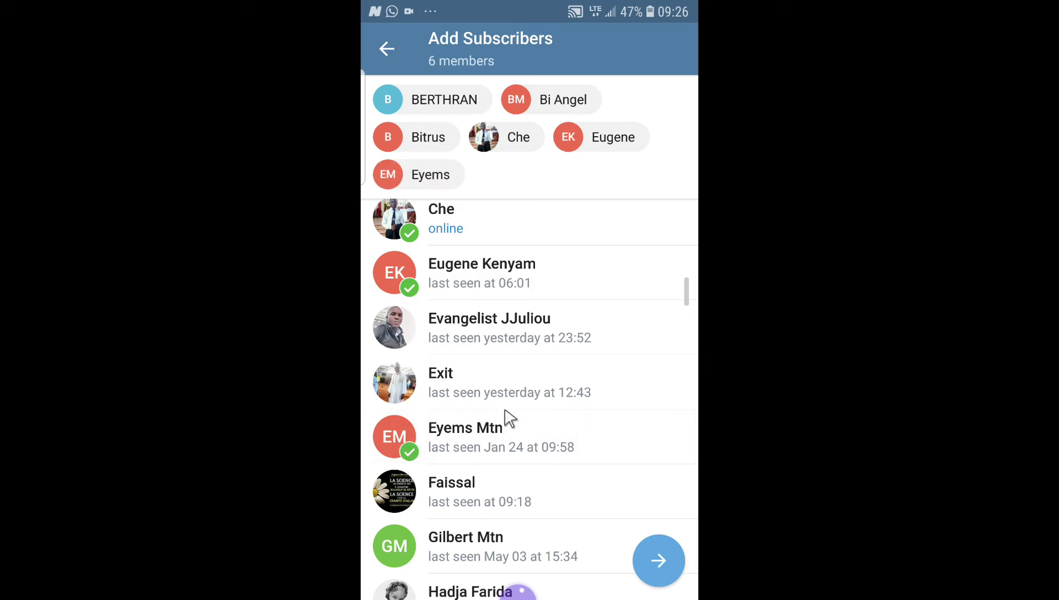
scroll(505, 416, "down", 1)
scroll(508, 418, "down", 5)
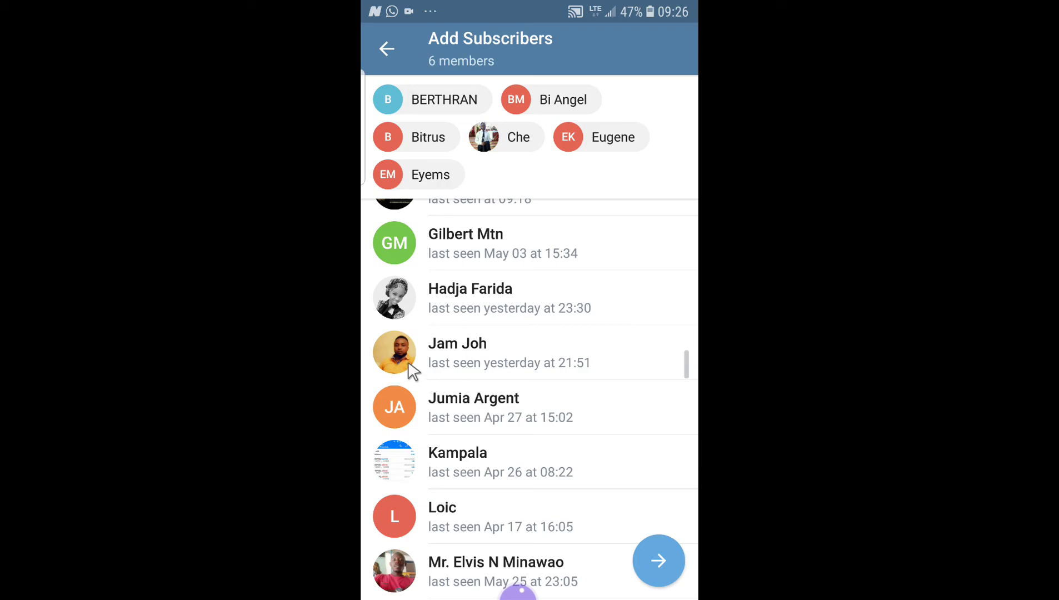
scroll(509, 486, "down", 1)
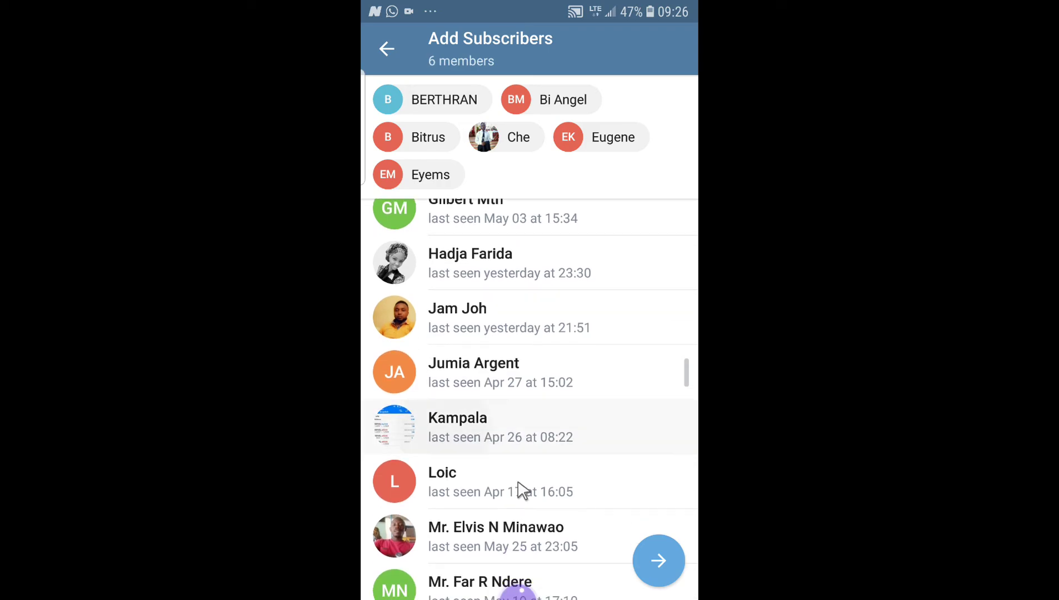
left_click(396, 481)
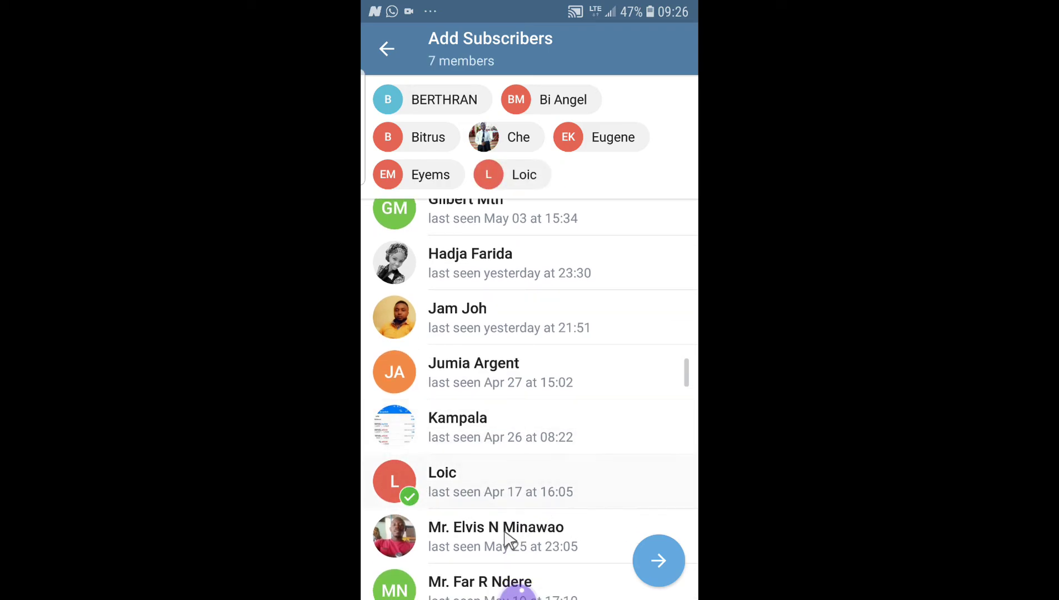
left_click(401, 545)
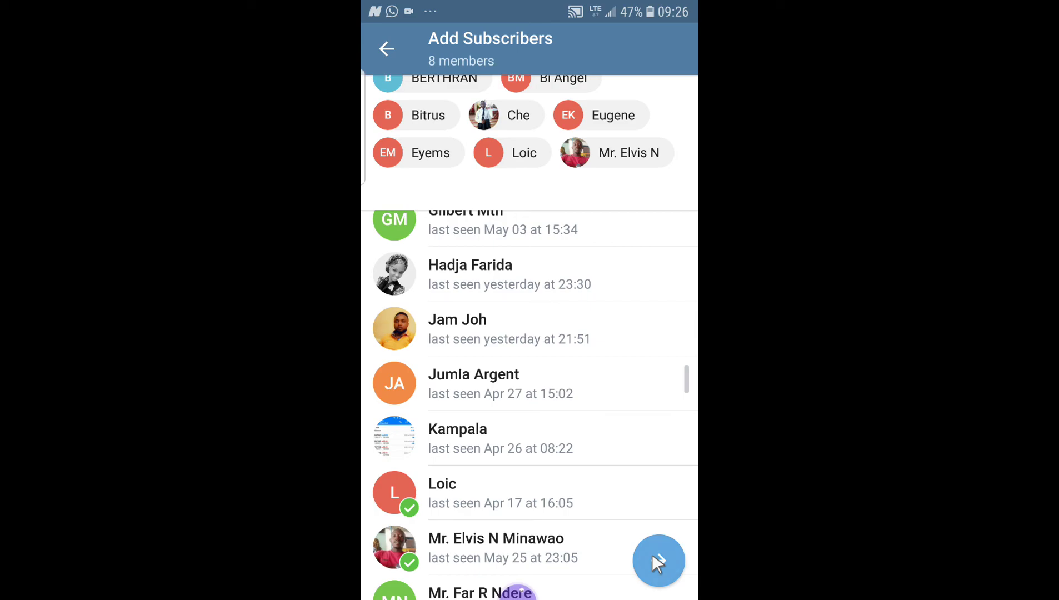
Confirm the subscriber selection to create Avertisement chanel, then tap into the Broadcast field.
left_click(656, 558)
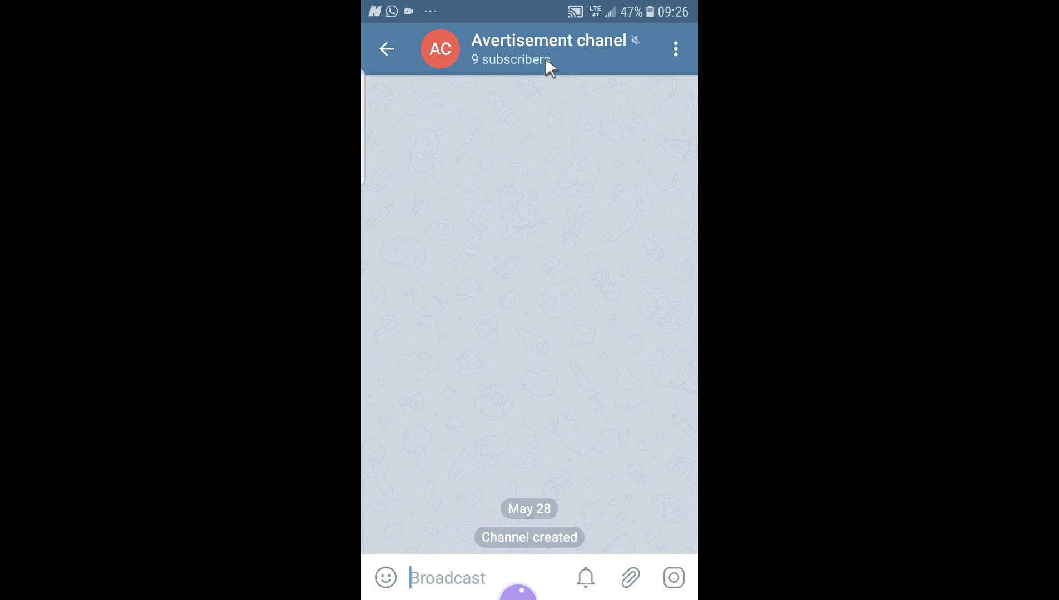
left_click(562, 595)
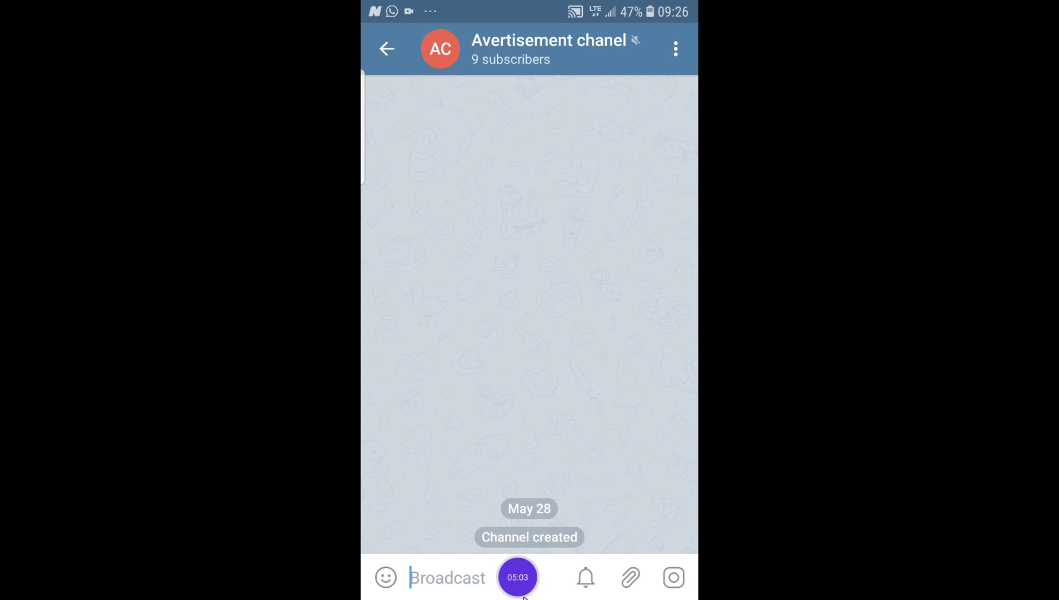
left_click(522, 593)
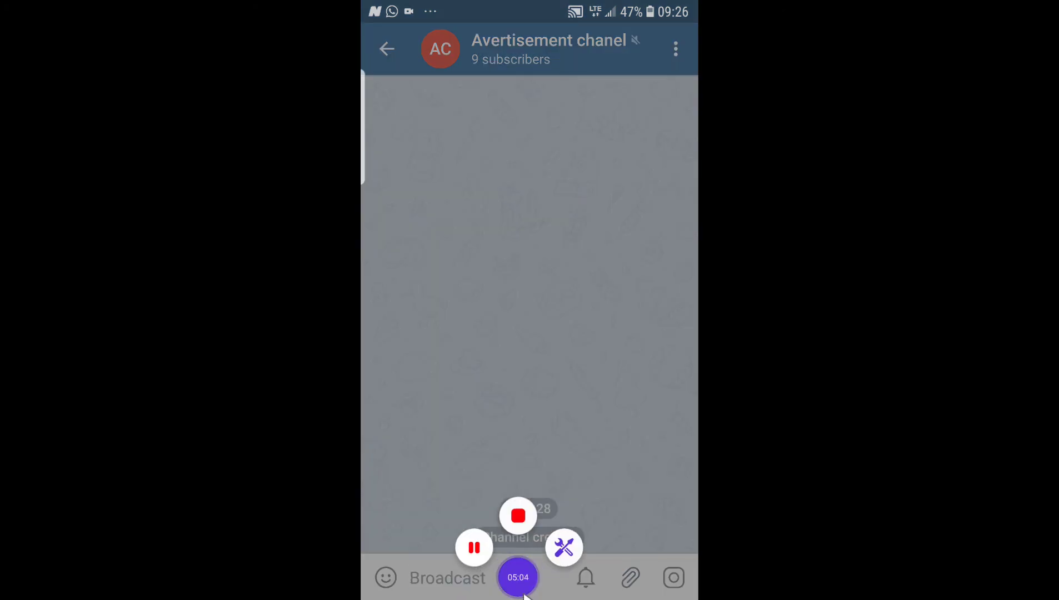
left_click(518, 518)
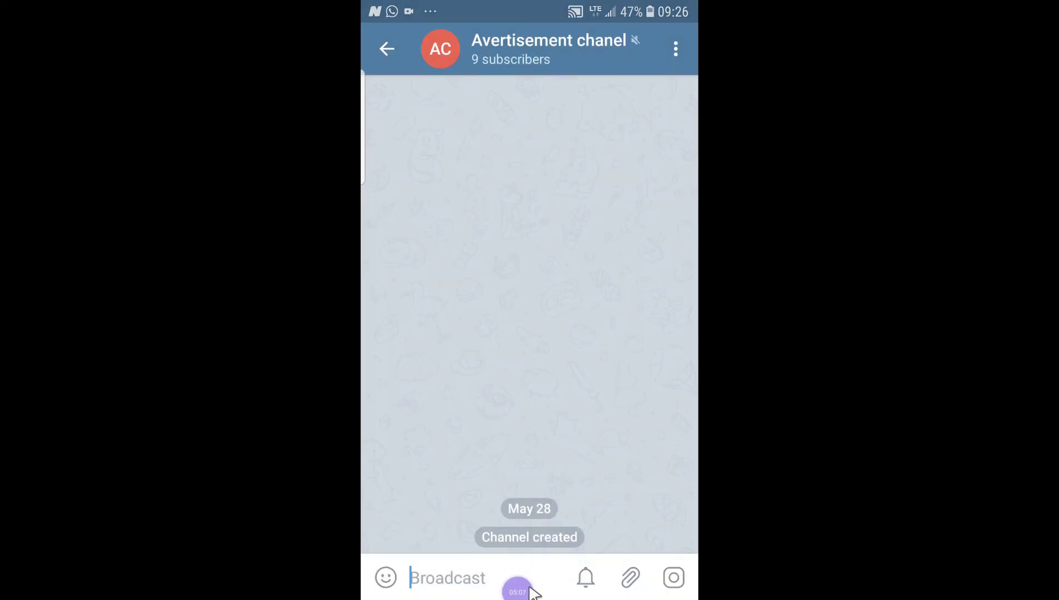
left_click(524, 590)
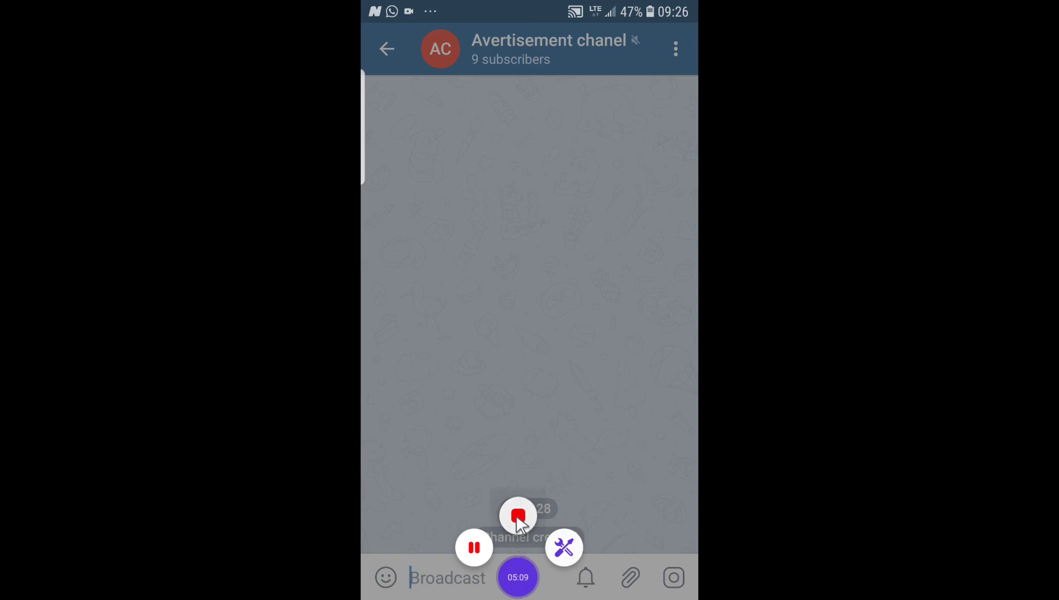